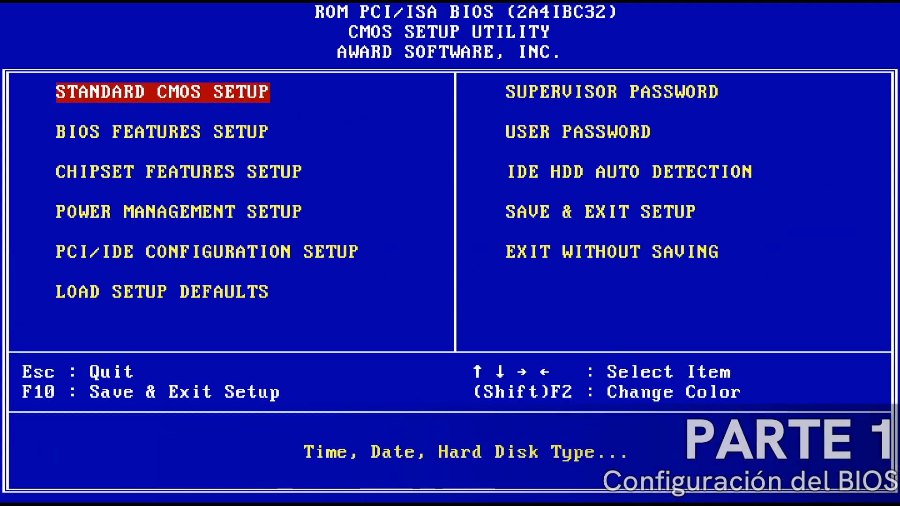
pyautogui.press('Down')
pyautogui.press('Down')
# Choose SAVE & EXIT SETUP from the BIOS main menu and confirm saving to CMOS.
pyautogui.press('Right')
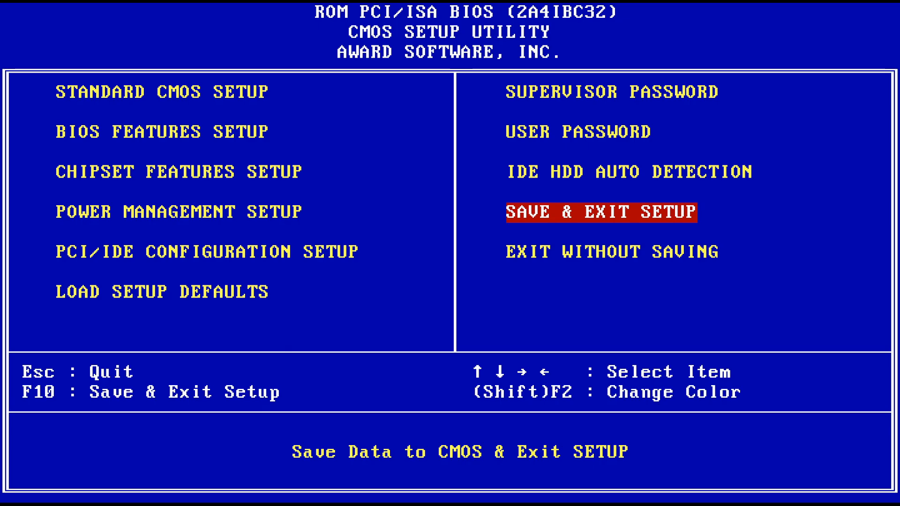
pyautogui.press('Return')
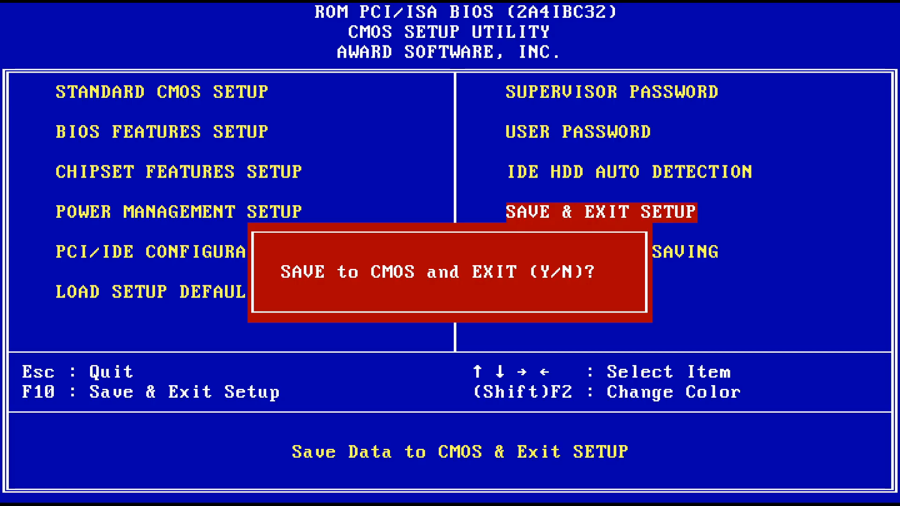
pyautogui.press('Return')
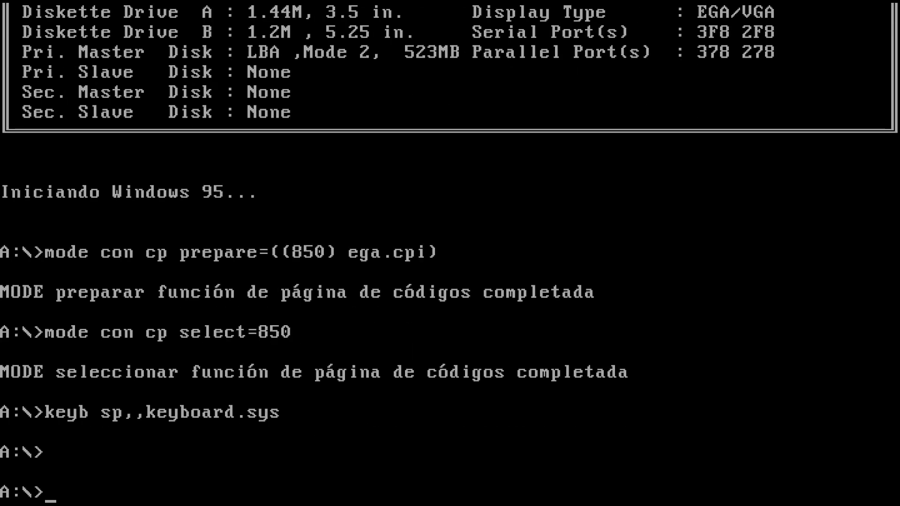
# Use fdisk to create a maximum-size, active primary DOS partition, then reboot the machine.
pyautogui.write('fdisk')
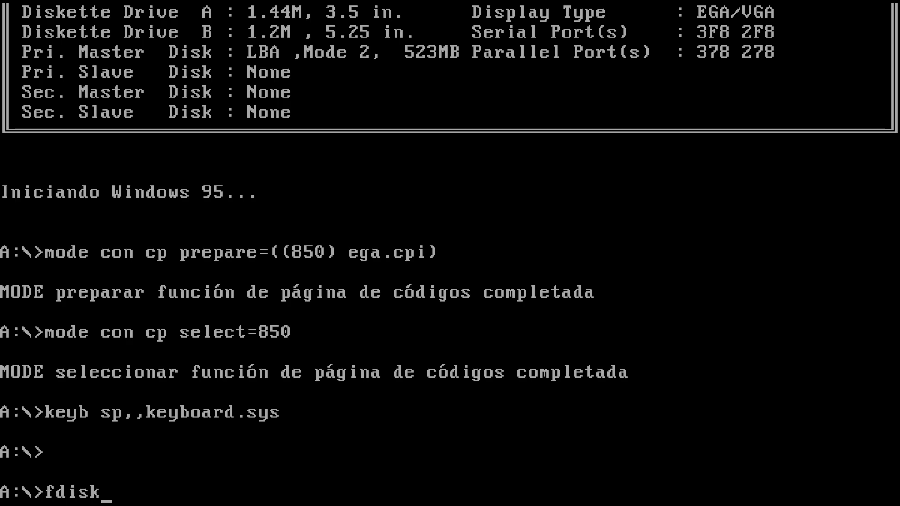
pyautogui.press('Return')
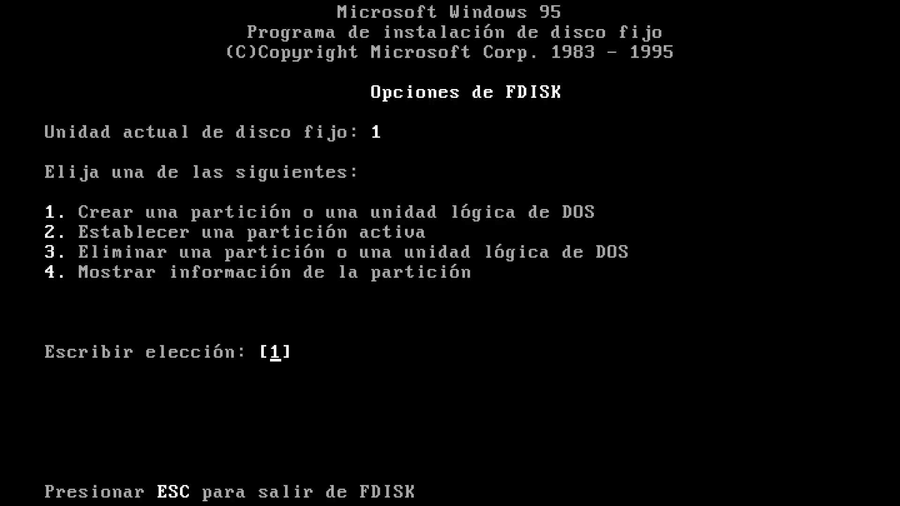
pyautogui.press('Return')
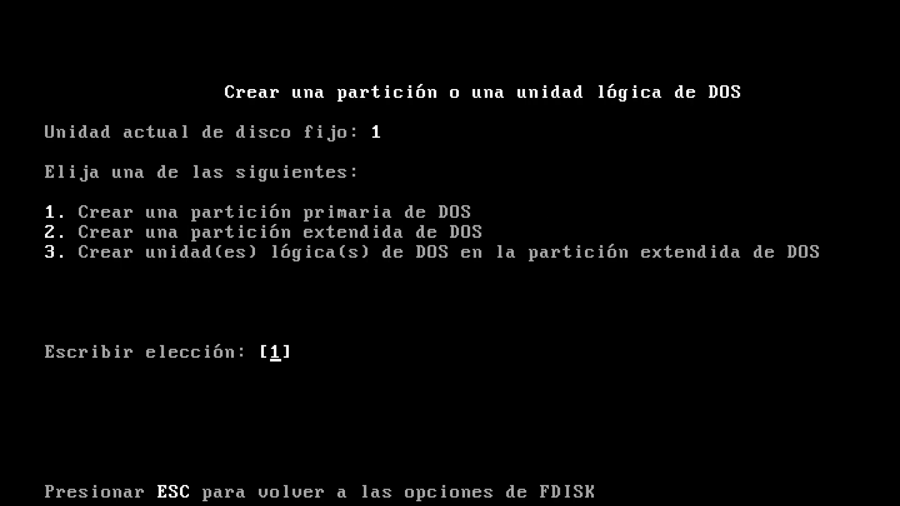
pyautogui.press('Return')
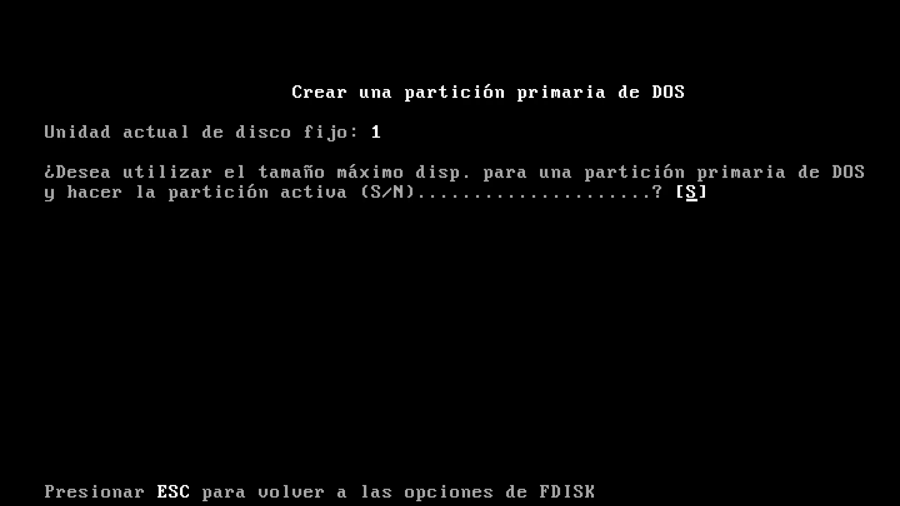
pyautogui.press('Return')
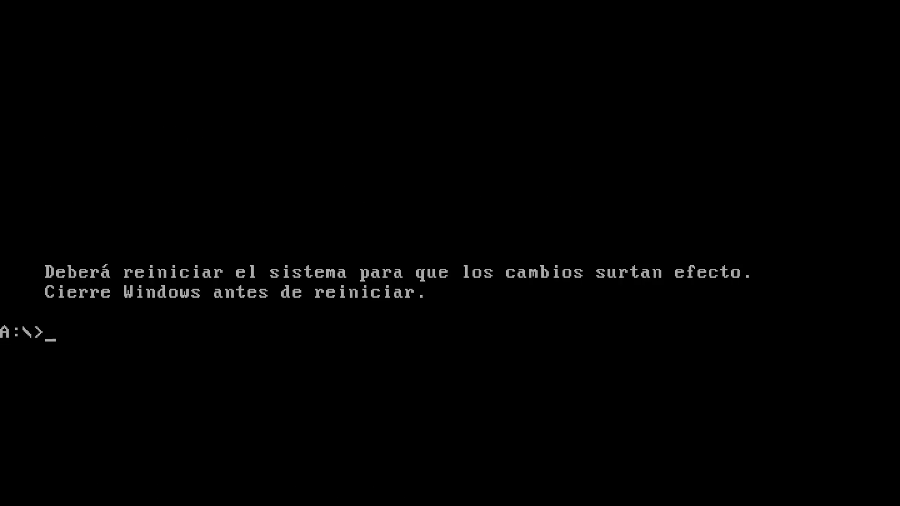
pyautogui.hotkey('ctrl', 'alt', 'Delete')
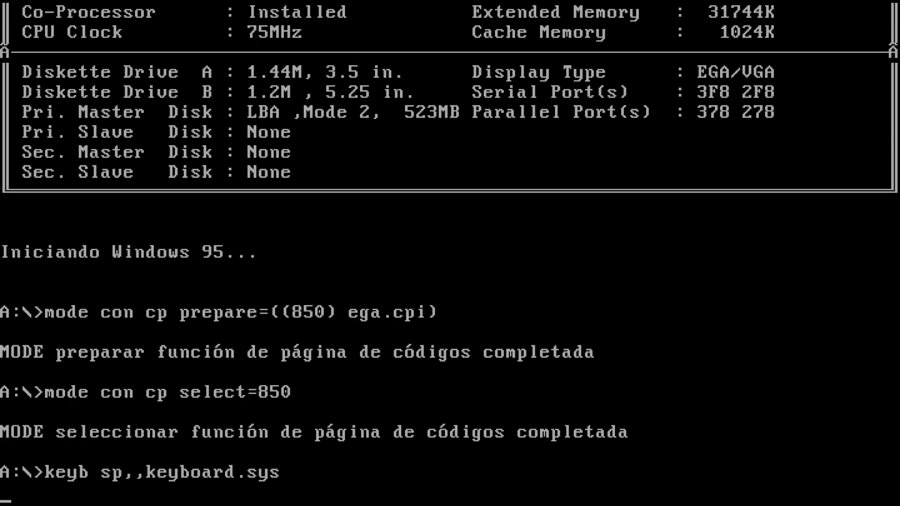
# Format drive C: with 'format c:', confirming with S and leaving the volume label blank.
pyautogui.write('form')
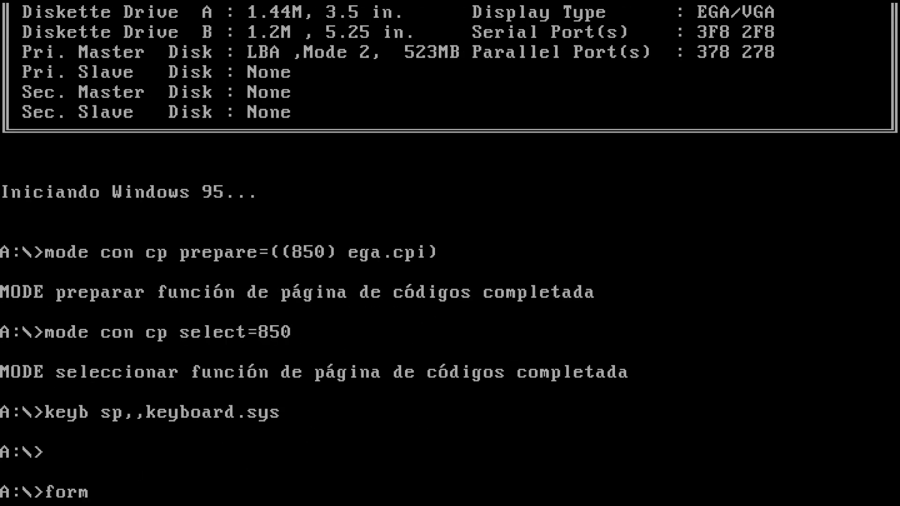
pyautogui.write('at c:')
pyautogui.press('Return')
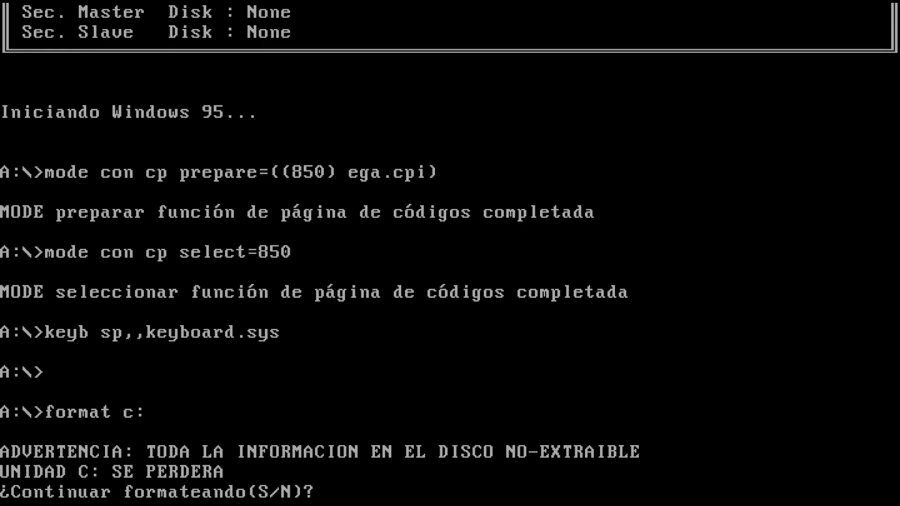
pyautogui.write('S')
pyautogui.press('Return')
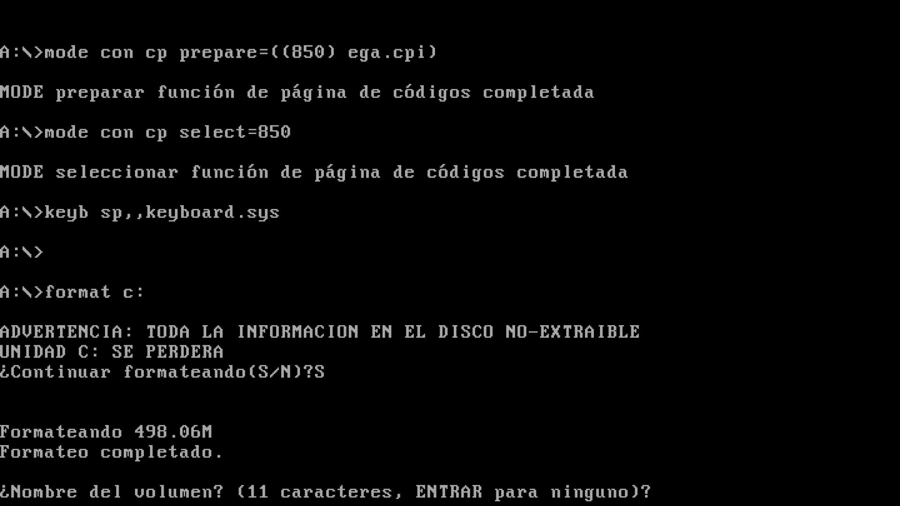
pyautogui.press('Return')
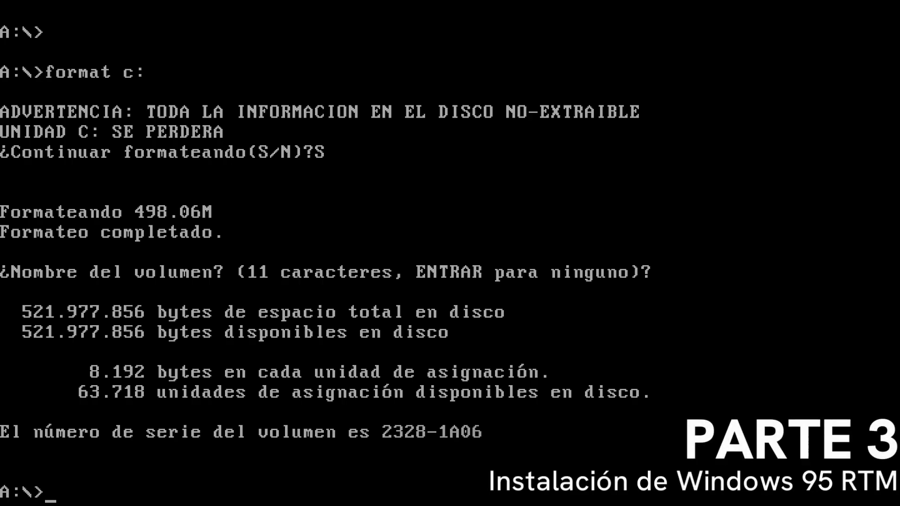
# Run INSTALAR from A:\ and let the ScanDisk system check run until Setup appears.
pyautogui.write('INSTALAR')
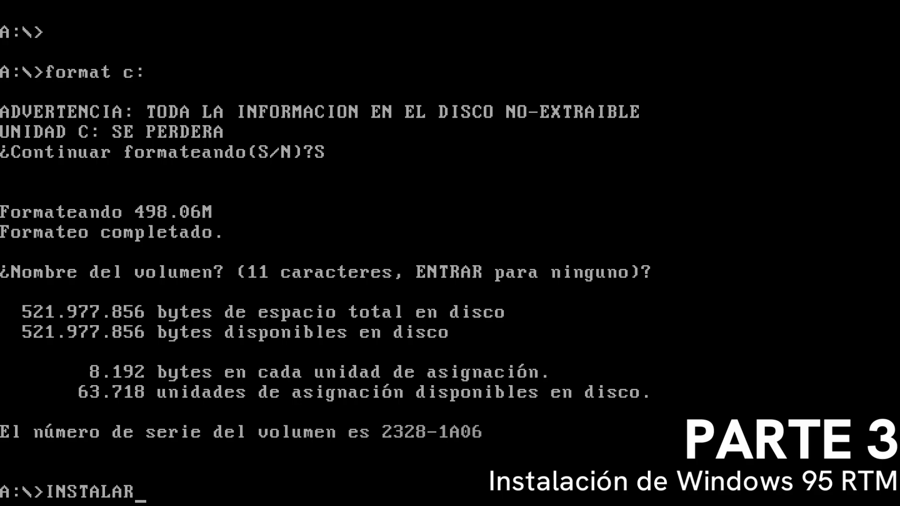
pyautogui.press('Return')
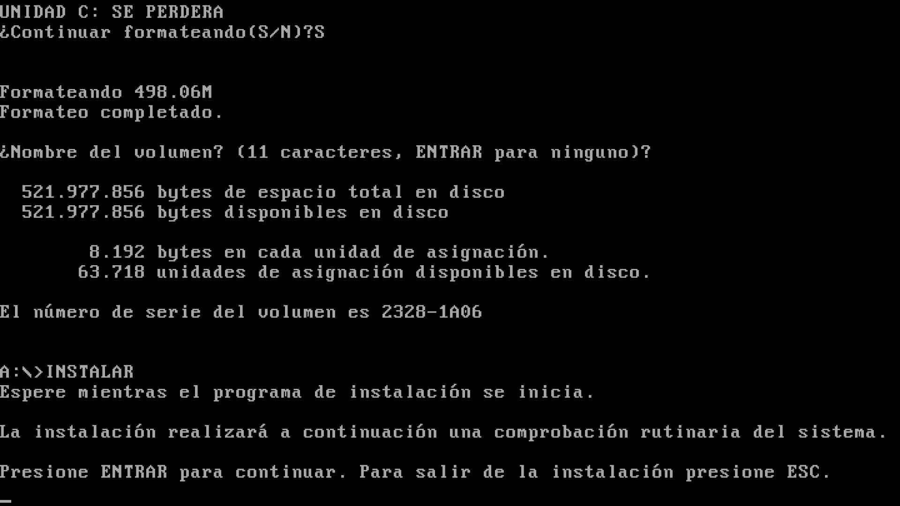
pyautogui.press('Return')
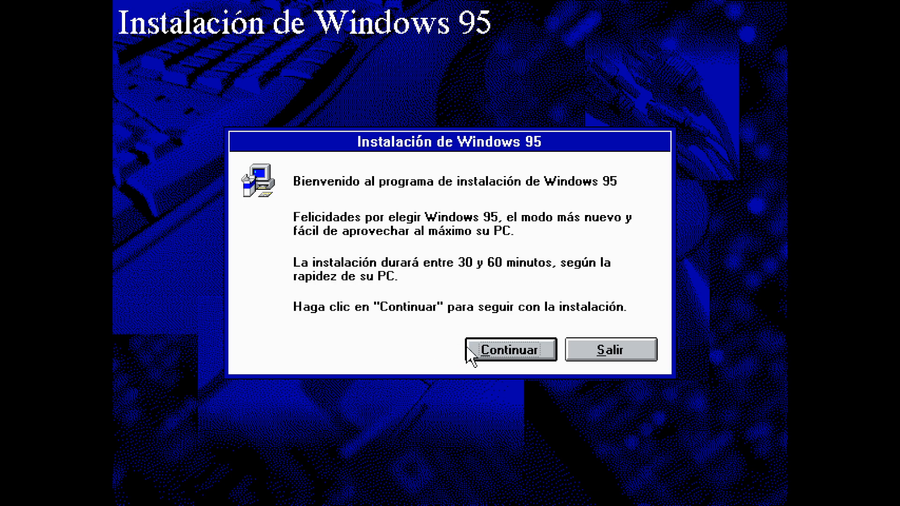
# Continue past the welcome screen, confirm Disk 2 is inserted, and accept the license agreement.
pyautogui.click(483, 358)
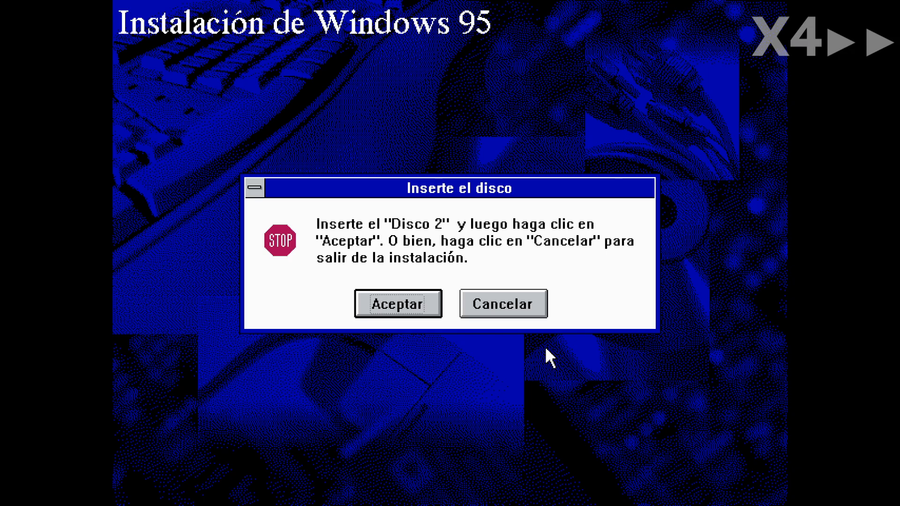
pyautogui.click(398, 313)
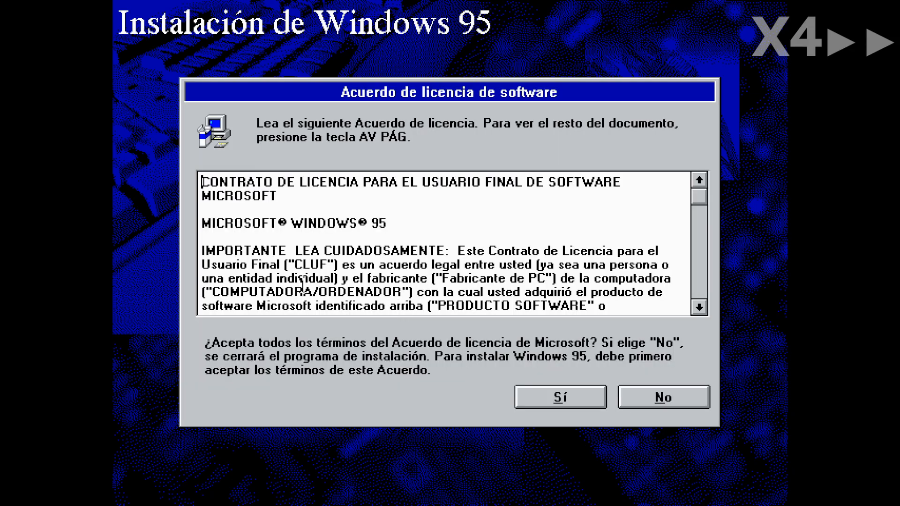
pyautogui.click(548, 394)
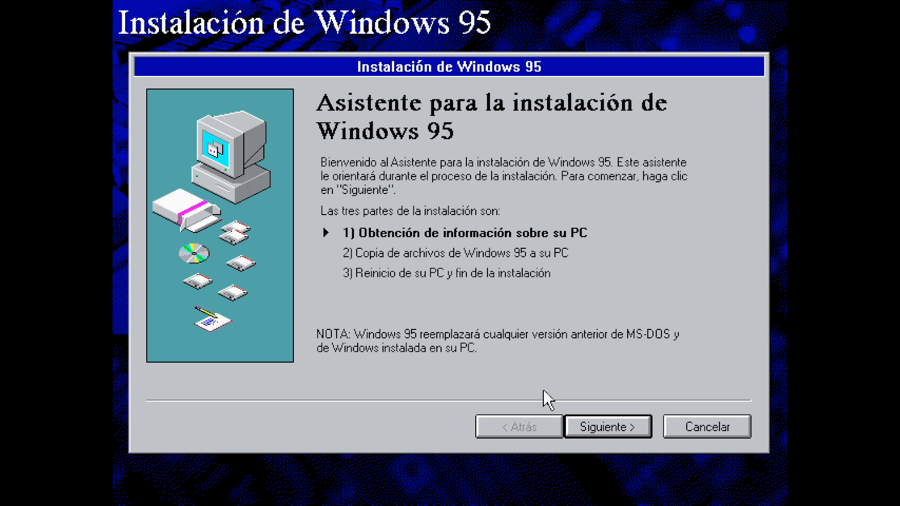
# Start the wizard, keep C:\WINDOWS as the install folder, and choose the Personalizada installation.
pyautogui.click(608, 425)
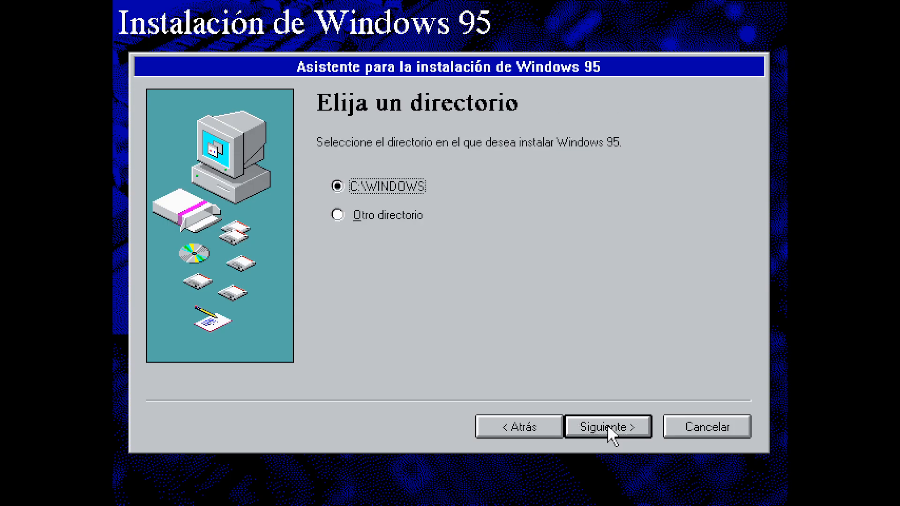
pyautogui.click(607, 424)
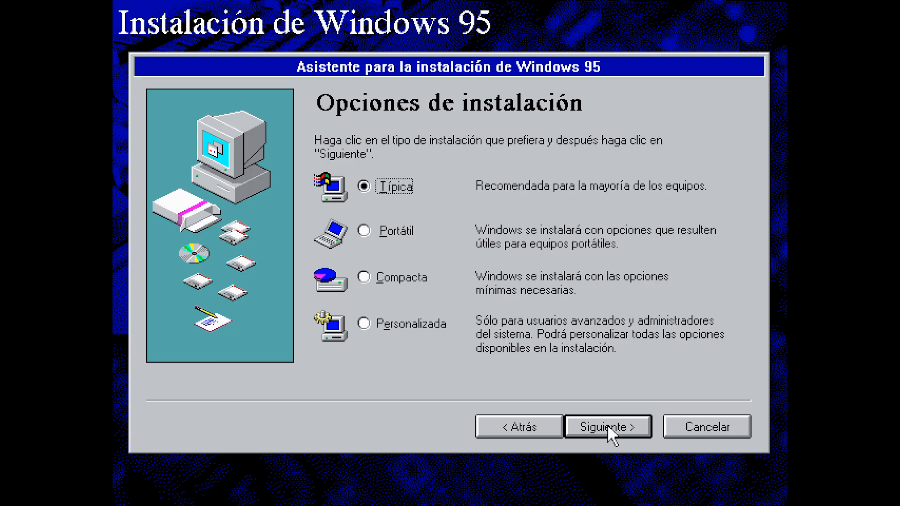
pyautogui.click(419, 324)
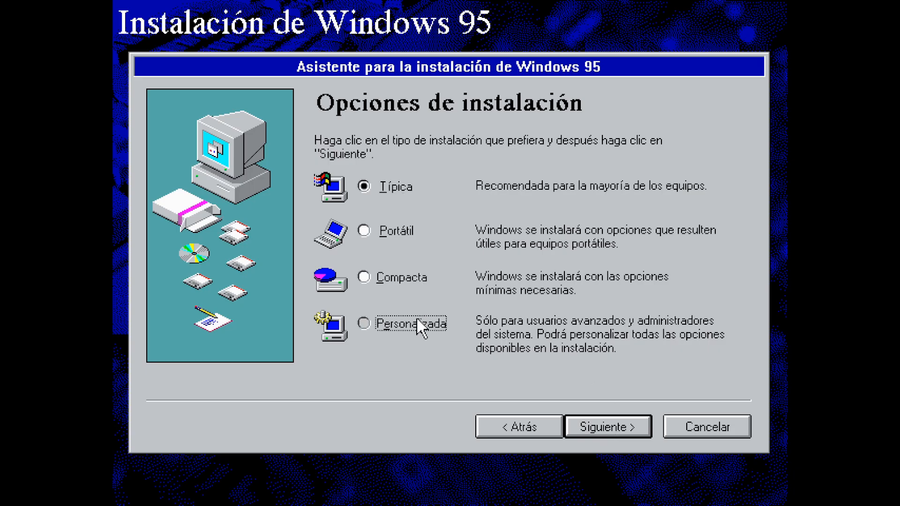
pyautogui.click(603, 420)
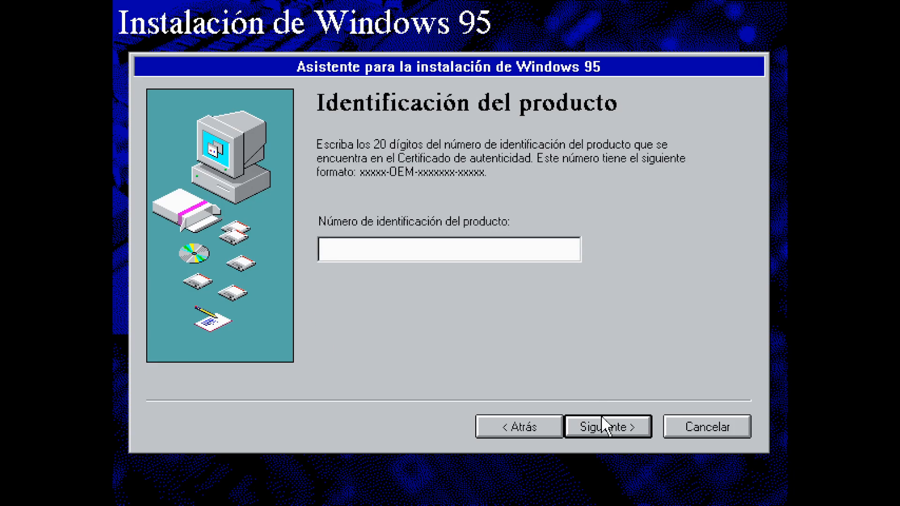
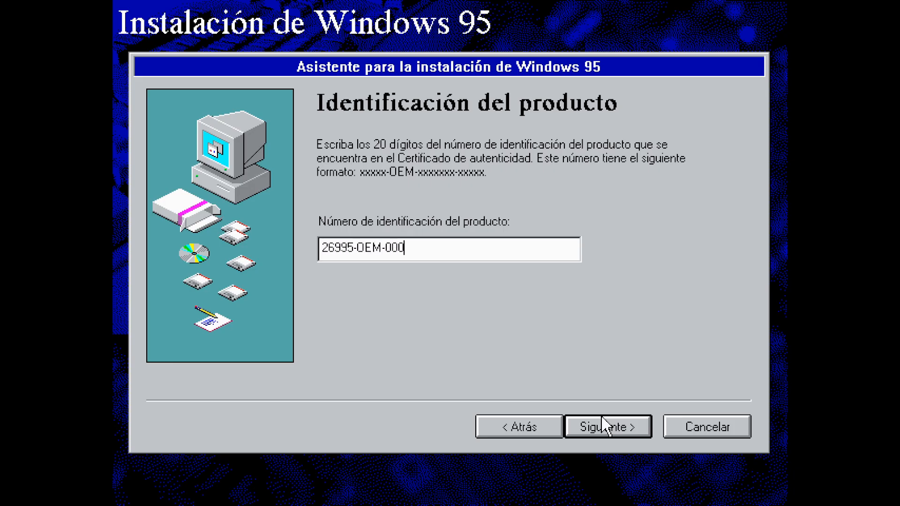
# Enter the product ID and type the user's name in the Nombre field.
pyautogui.click(605, 425)
pyautogui.write('VirtWin')
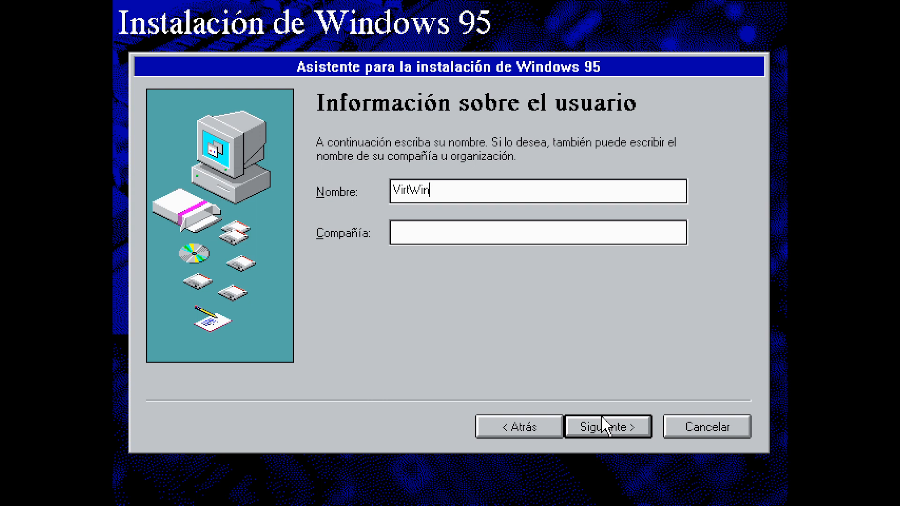
# Mark the video/sound/MIDI card and CD-ROM drive as installed, then run hardware detection.
pyautogui.click(610, 424)
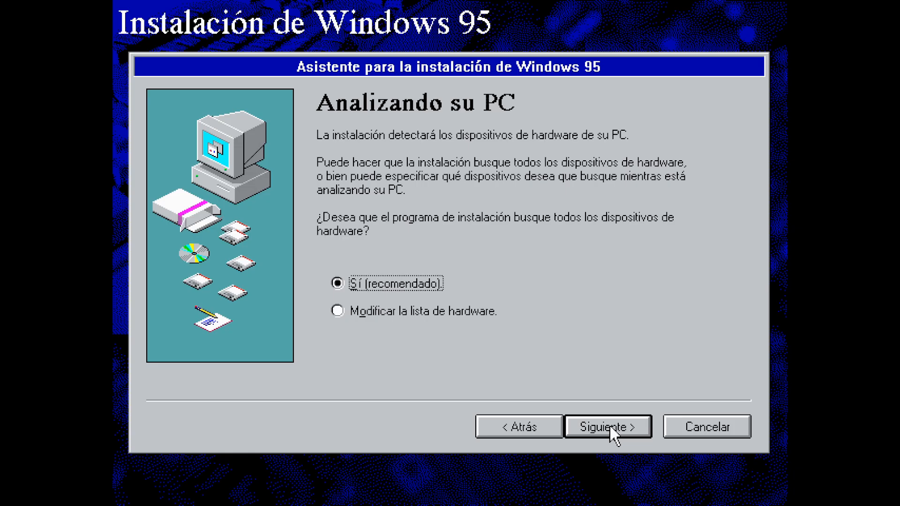
pyautogui.click(609, 424)
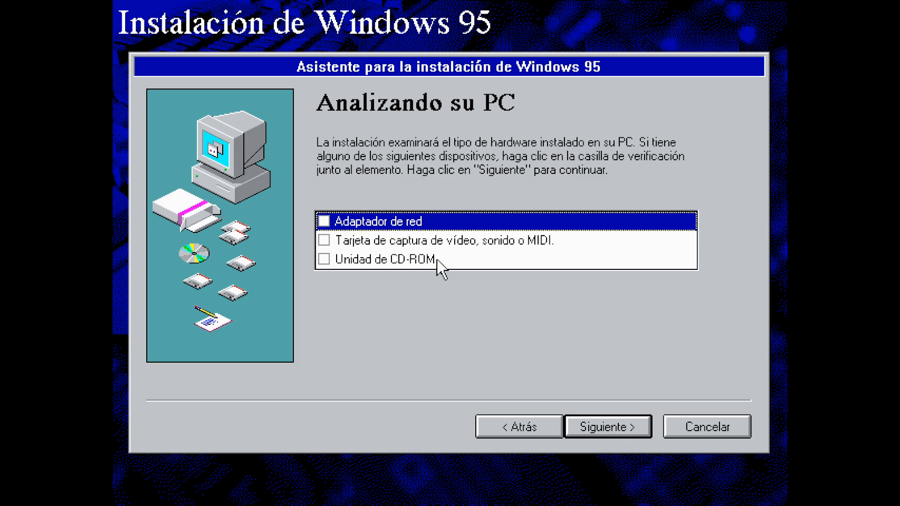
pyautogui.click(324, 222)
pyautogui.click(324, 241)
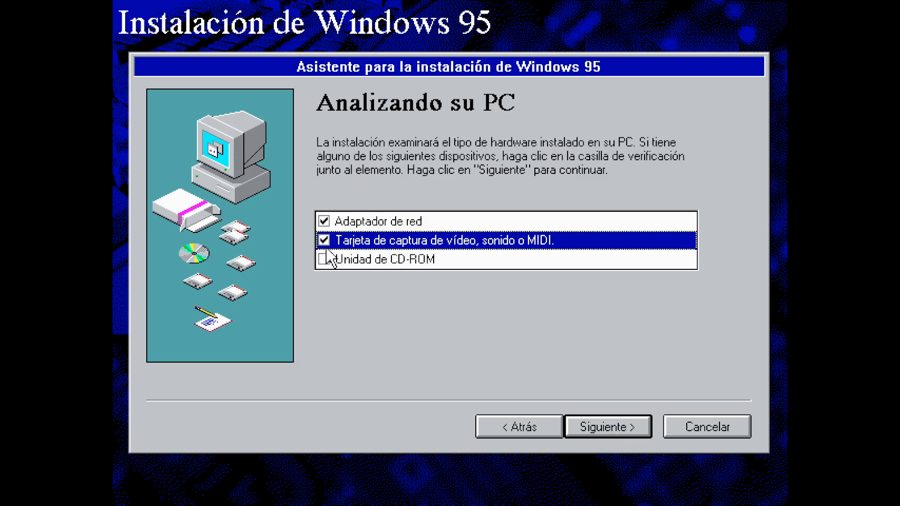
pyautogui.click(329, 260)
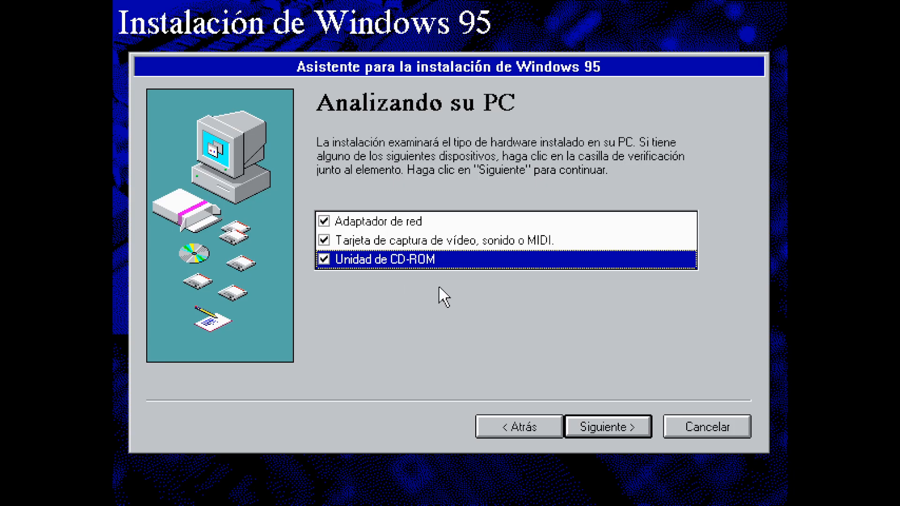
pyautogui.click(587, 427)
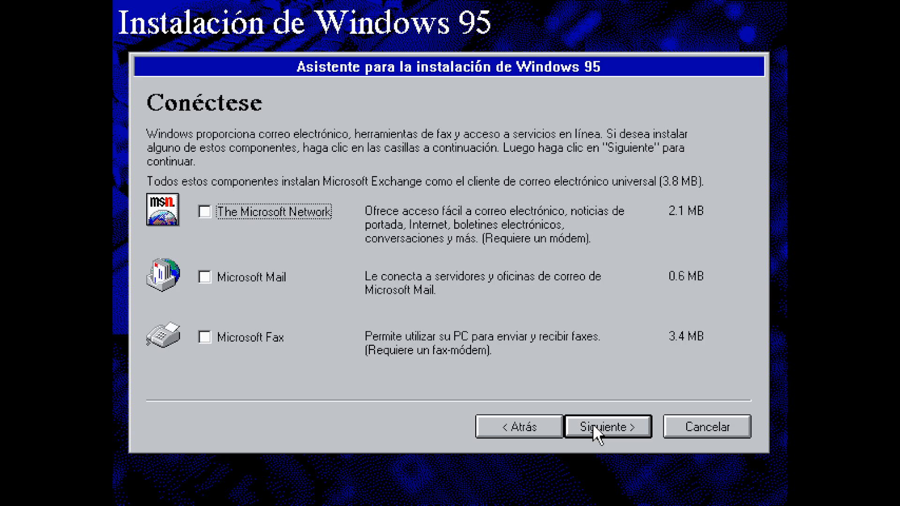
# Include The Microsoft Network and add Juegos and Papel tapiz to the Accesorios components.
pyautogui.click(266, 209)
pyautogui.click(609, 427)
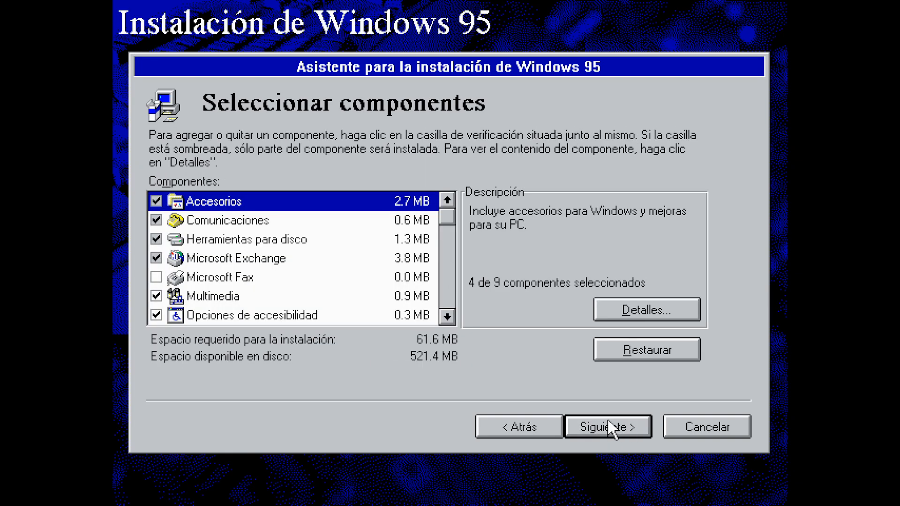
pyautogui.click(628, 314)
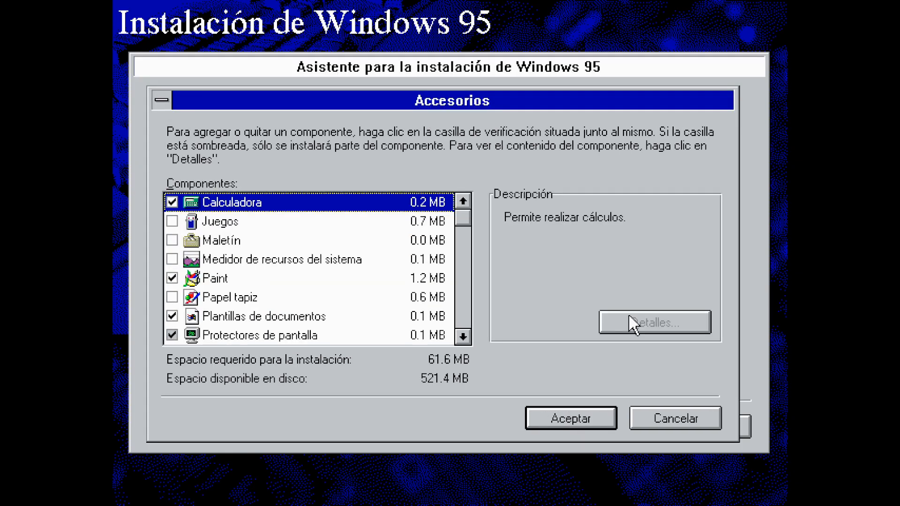
pyautogui.click(173, 222)
pyautogui.click(172, 298)
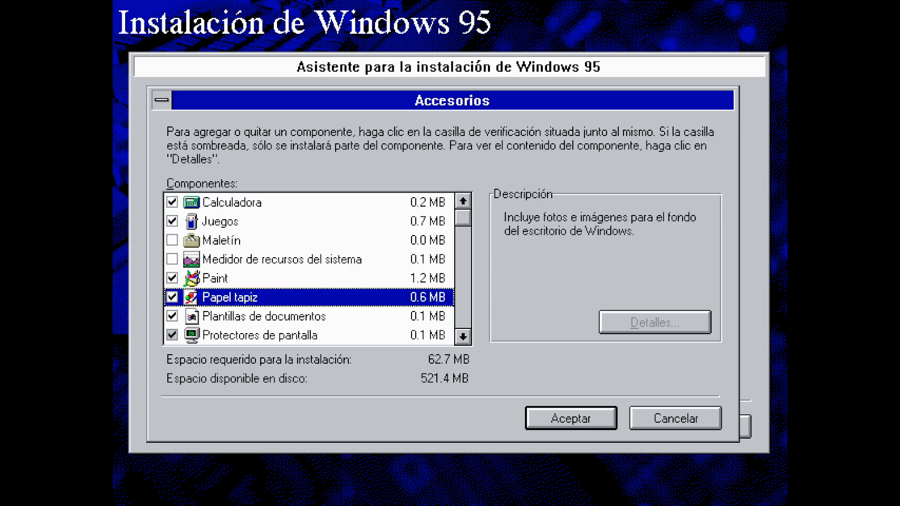
pyautogui.click(463, 336)
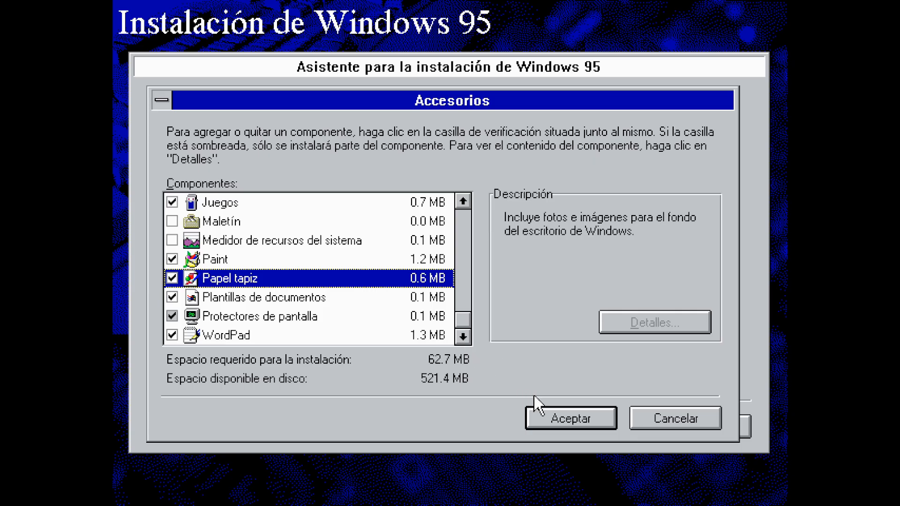
pyautogui.click(553, 427)
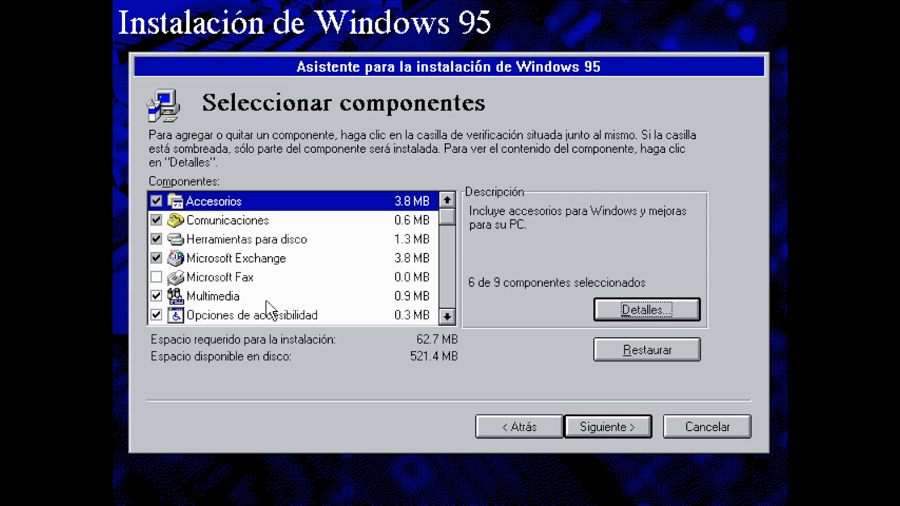
# Leave Multimedia selected and accept the component selection of 62.7 MB.
pyautogui.click(162, 297)
pyautogui.click(162, 296)
pyautogui.click(162, 296)
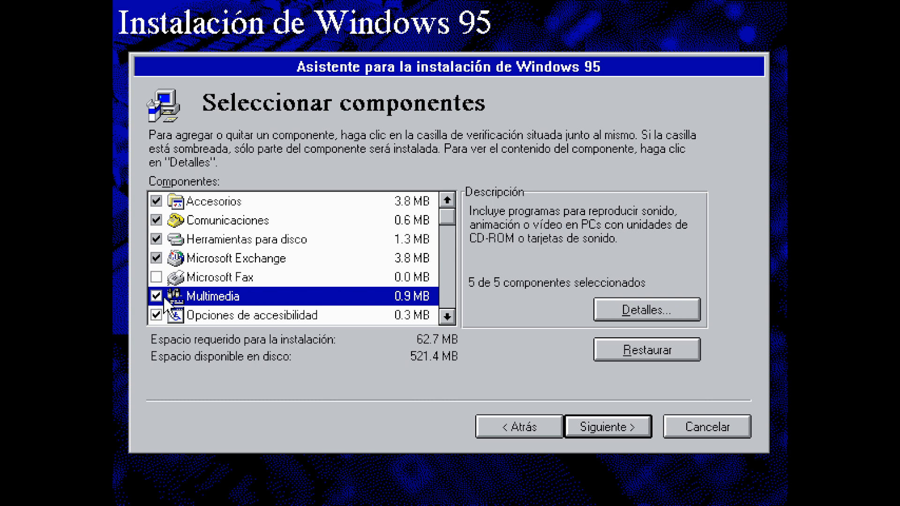
pyautogui.click(448, 316)
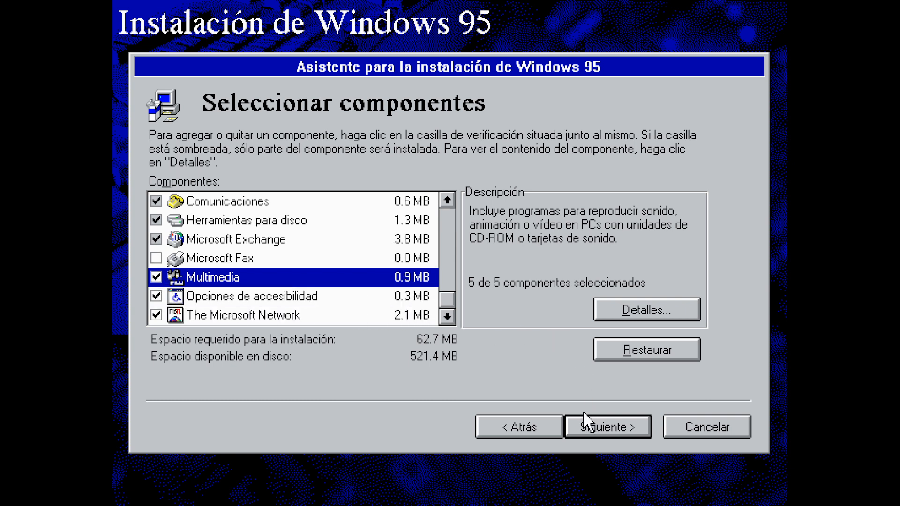
pyautogui.click(578, 433)
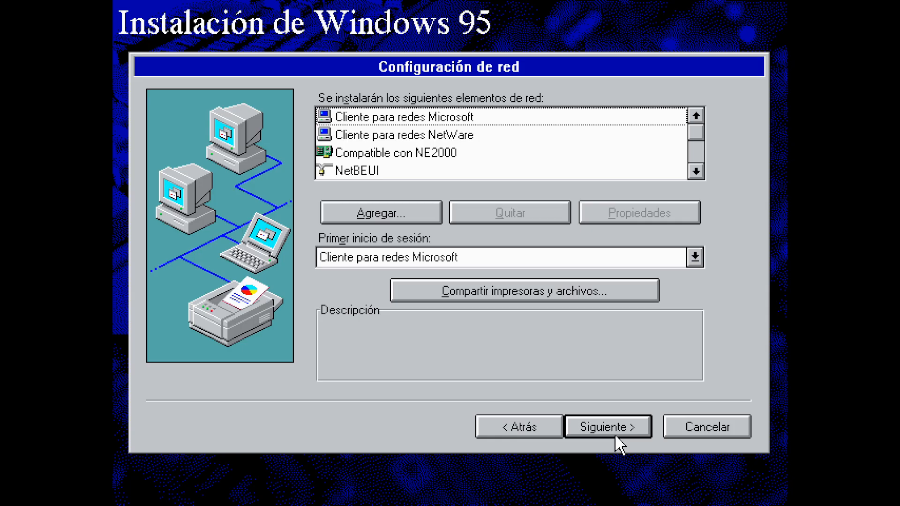
# Add the Microsoft TCP/IP protocol to the network components.
pyautogui.click(415, 217)
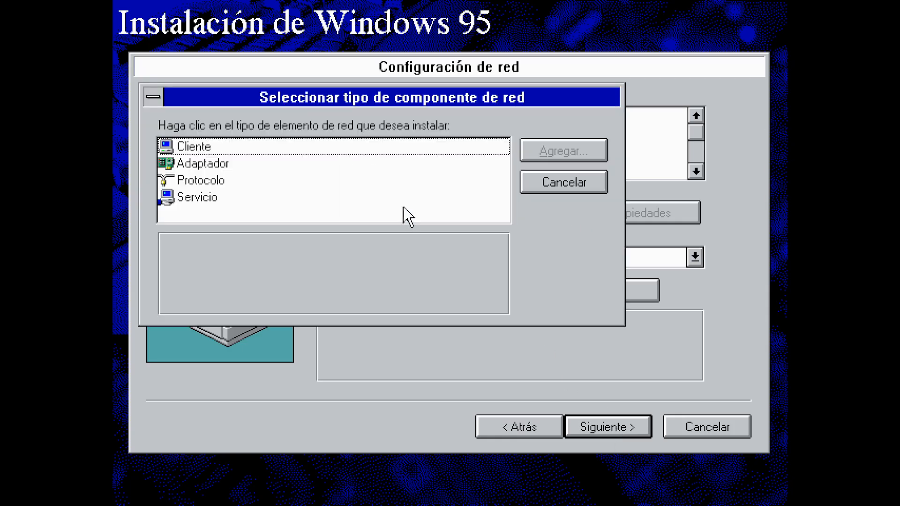
pyautogui.click(212, 180)
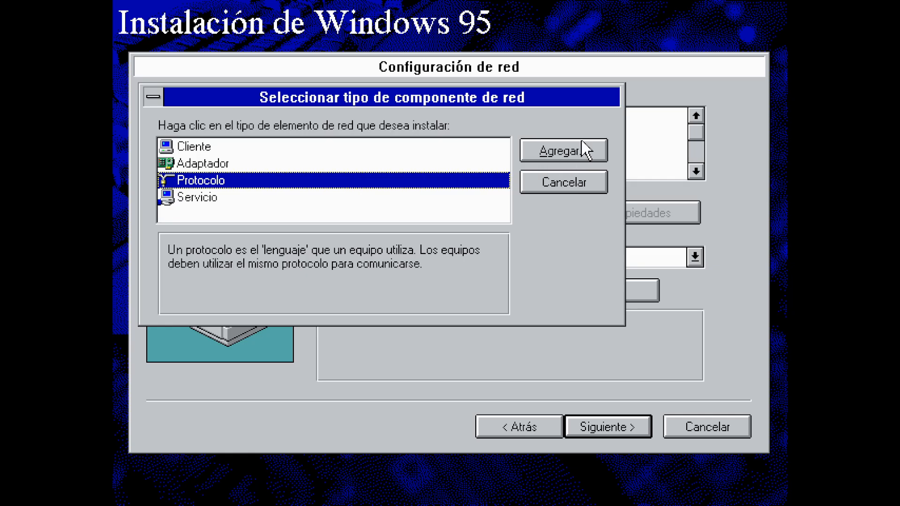
pyautogui.click(582, 151)
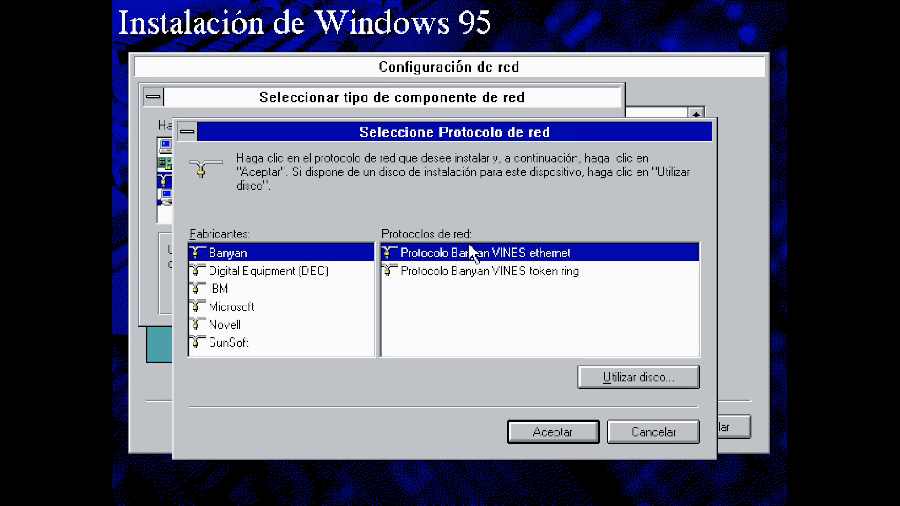
pyautogui.click(256, 309)
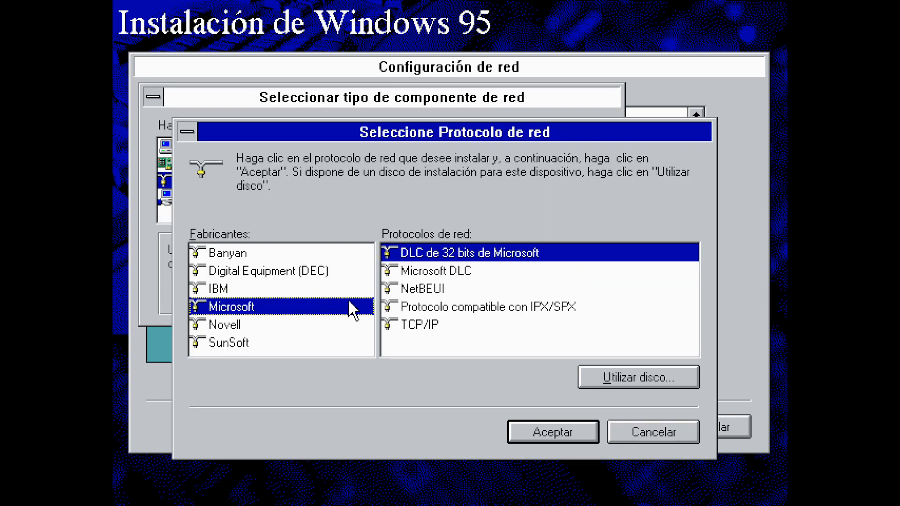
pyautogui.click(410, 327)
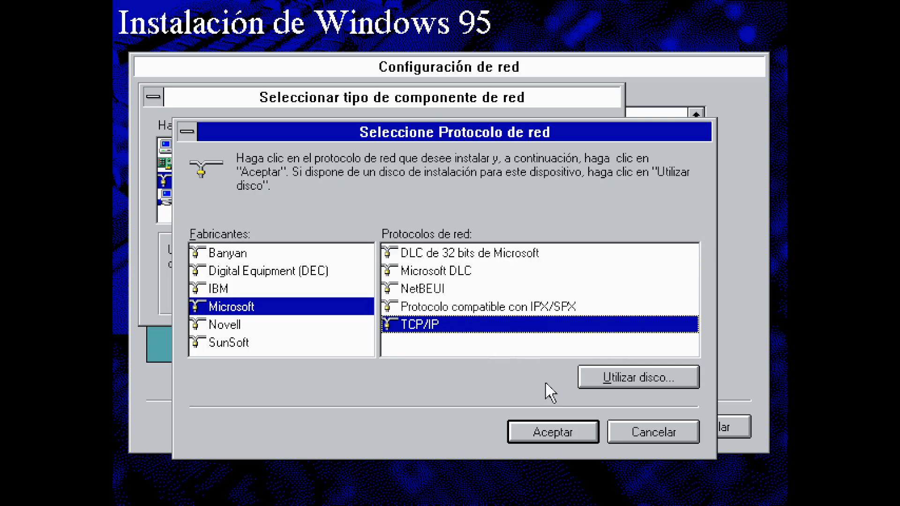
pyautogui.click(549, 434)
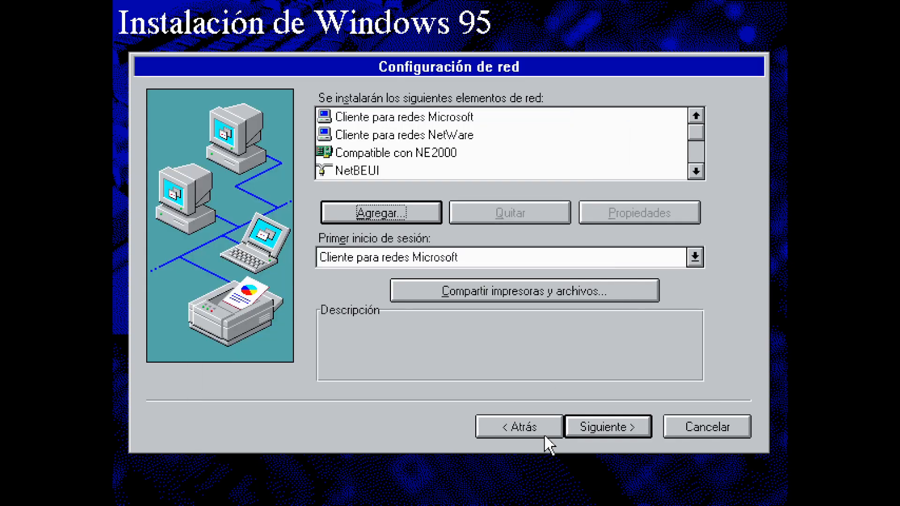
# Select the TCP/IP entry and open its Propiedades dialog.
pyautogui.click(696, 171)
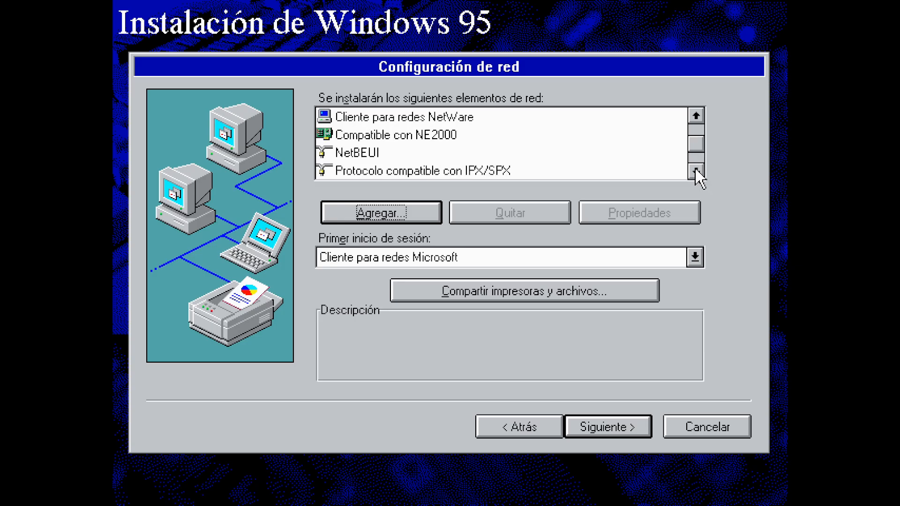
pyautogui.click(696, 171)
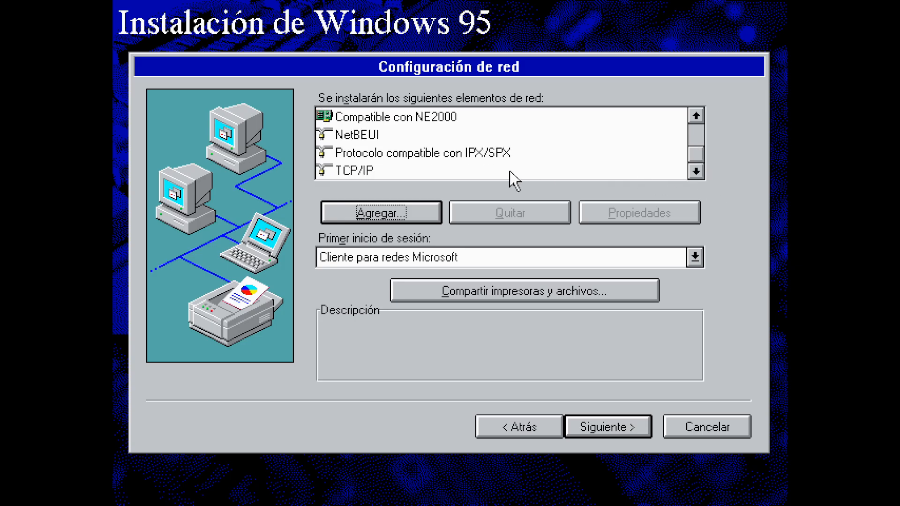
pyautogui.click(465, 171)
pyautogui.click(610, 212)
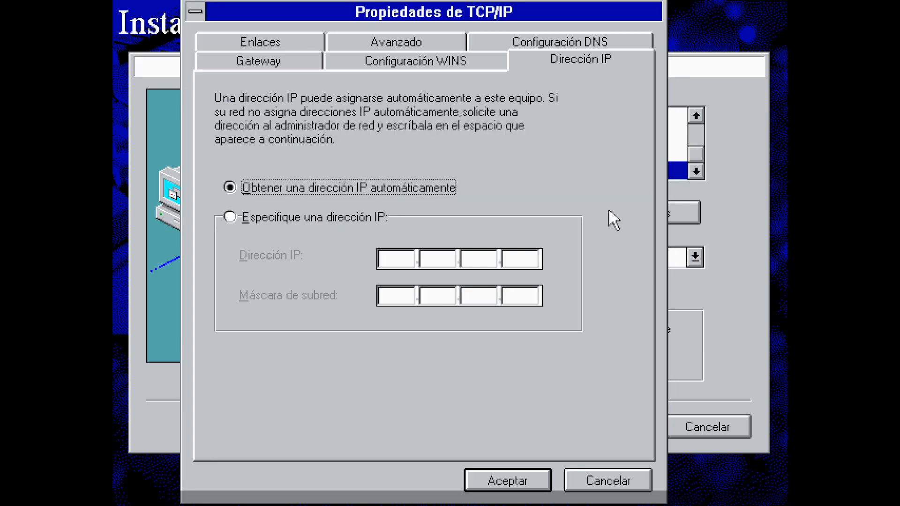
# Set a fixed IP address 10.0.2.15 with subnet mask 255.255.255.0.
pyautogui.click(337, 223)
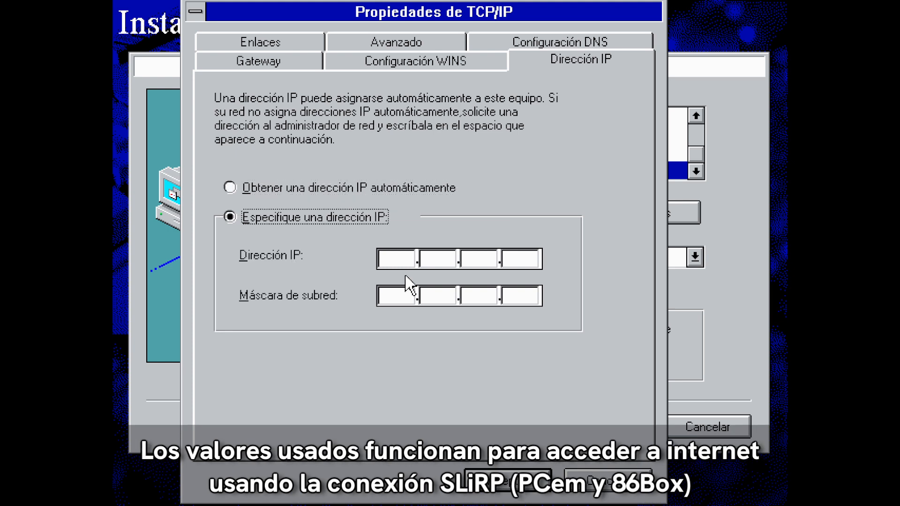
pyautogui.click(401, 261)
pyautogui.write('10.0.2.')
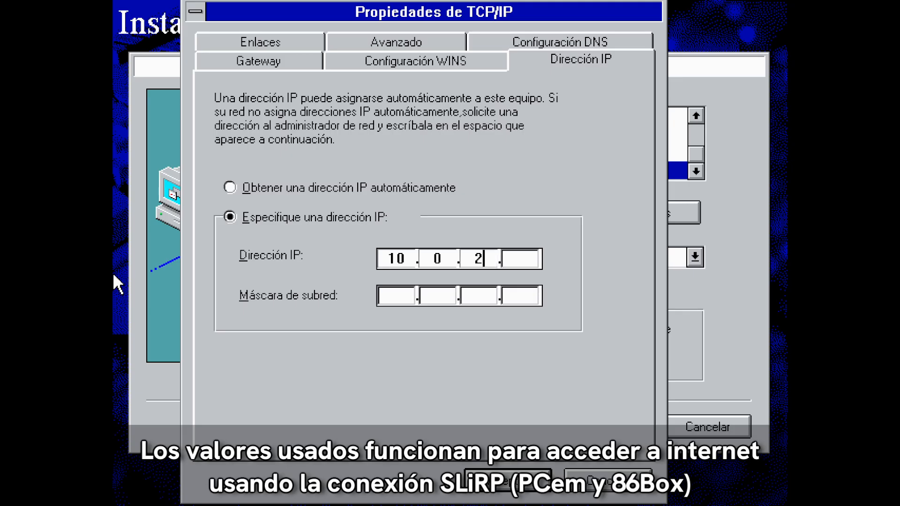
pyautogui.write('15')
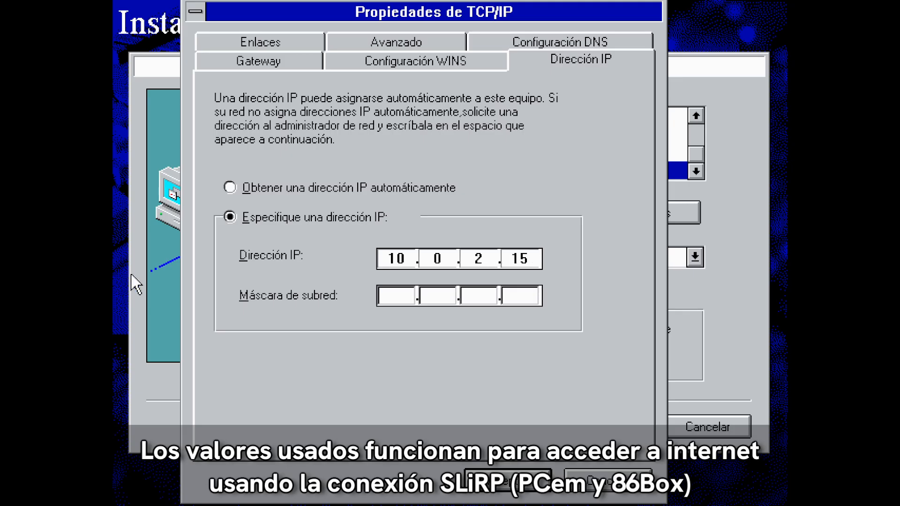
pyautogui.press('Tab')
pyautogui.write('255.')
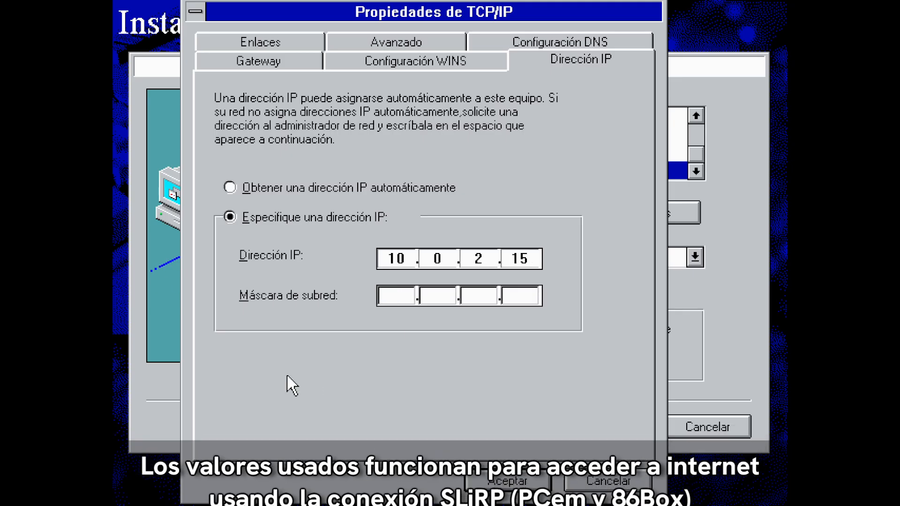
pyautogui.write('255.255.0')
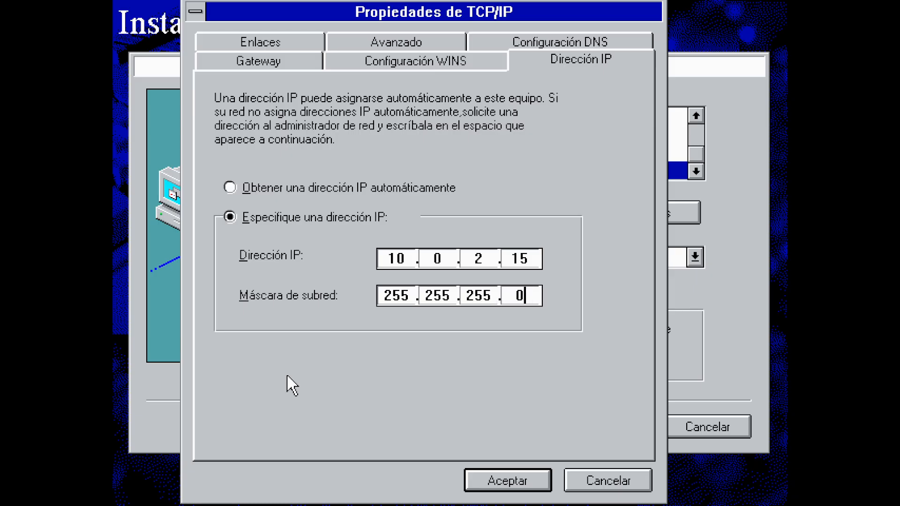
# Enable DNS with host name win95-rtm and DNS server 10.0.2.3.
pyautogui.click(519, 39)
pyautogui.click(277, 114)
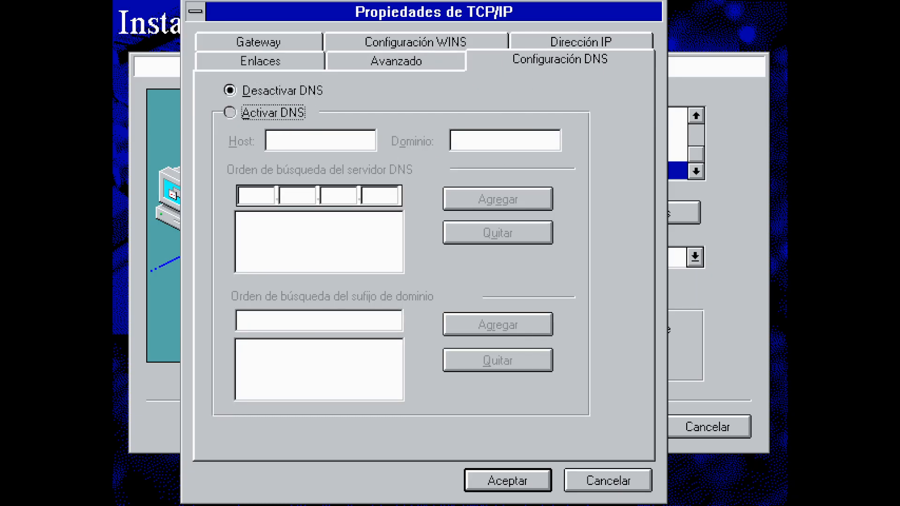
pyautogui.click(322, 146)
pyautogui.write('wi')
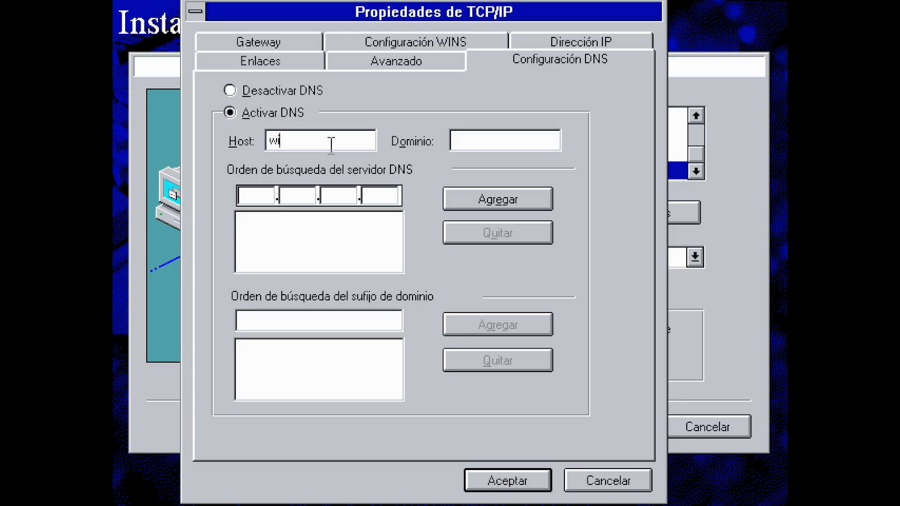
pyautogui.write('n95-rtm')
pyautogui.click(252, 192)
pyautogui.write('10.0.2.3')
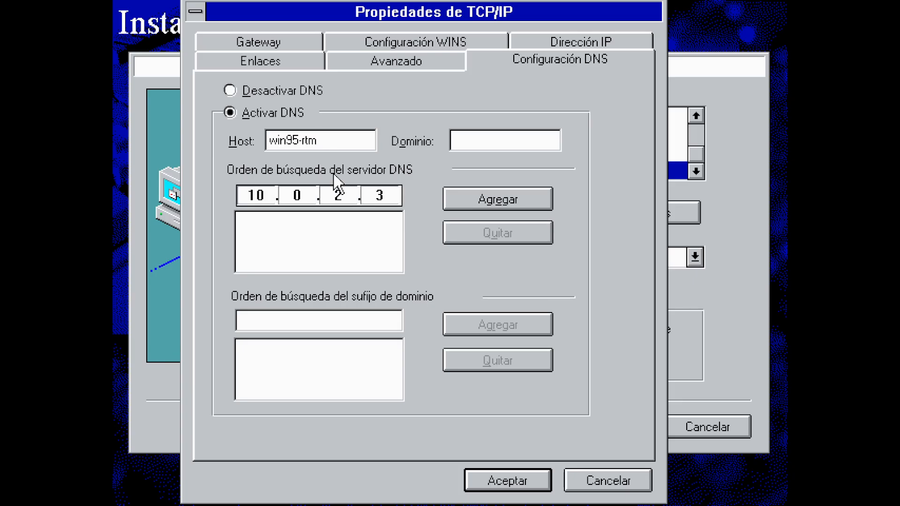
pyautogui.click(474, 198)
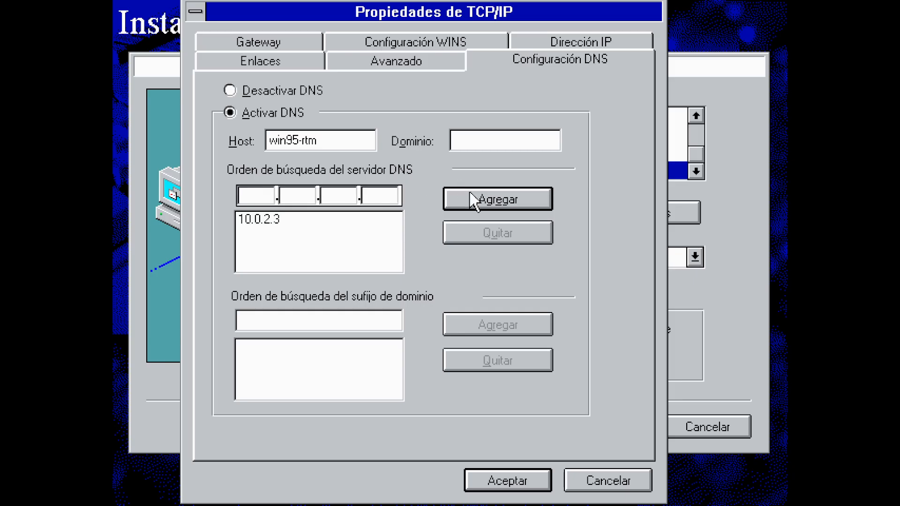
# Add 10.0.2.2 as the gateway and save the TCP/IP properties.
pyautogui.click(270, 41)
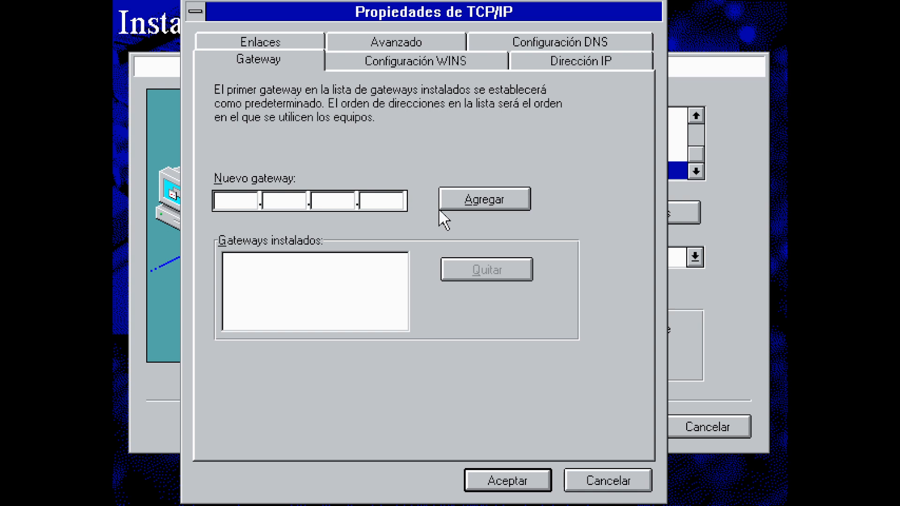
pyautogui.write('10.0.2.')
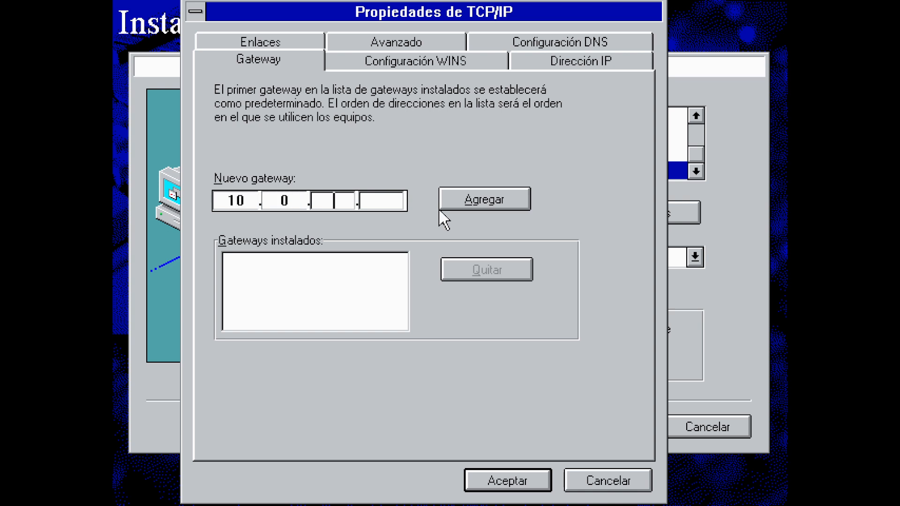
pyautogui.write('2')
pyautogui.click(459, 206)
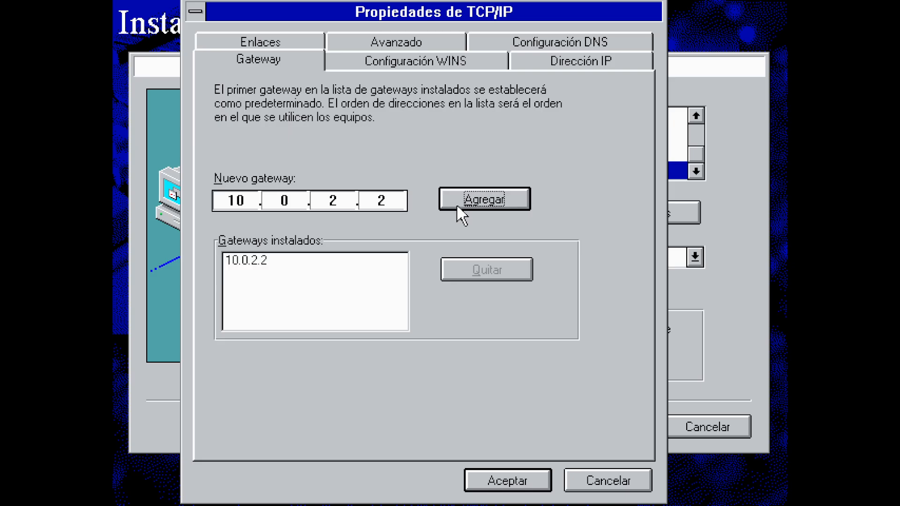
pyautogui.click(488, 480)
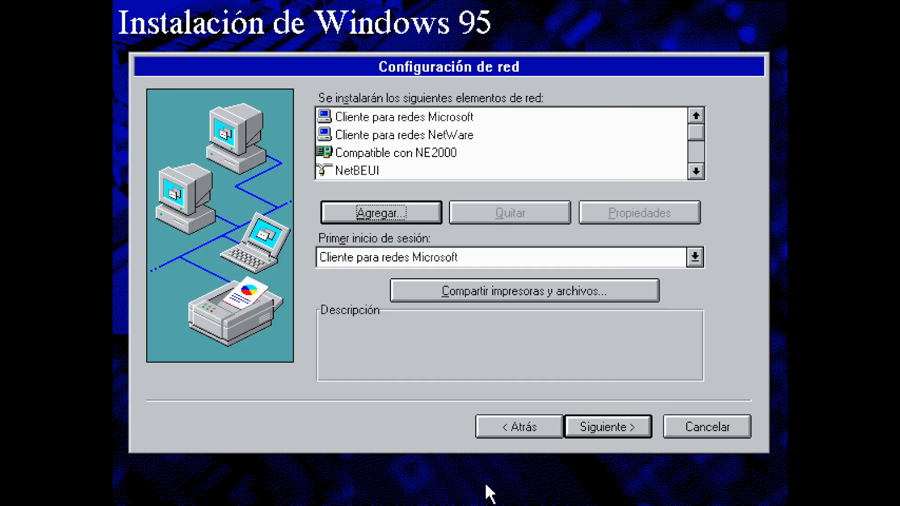
# Name the computer WIN95-RTM.
pyautogui.click(602, 434)
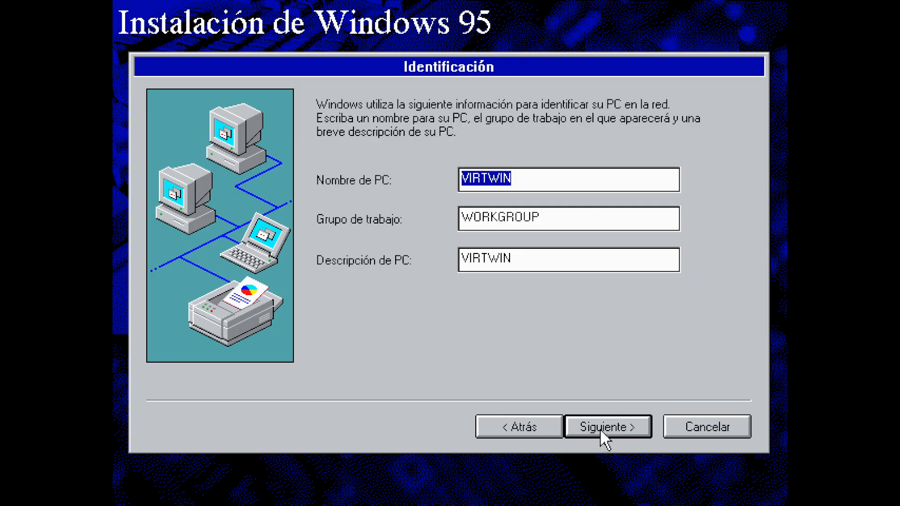
pyautogui.write('WIN')
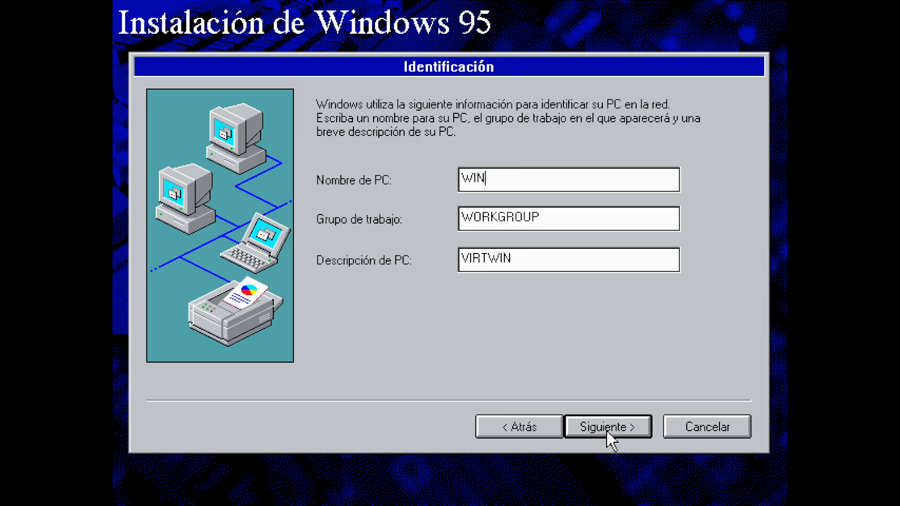
pyautogui.write('95-RTM')
pyautogui.click(608, 432)
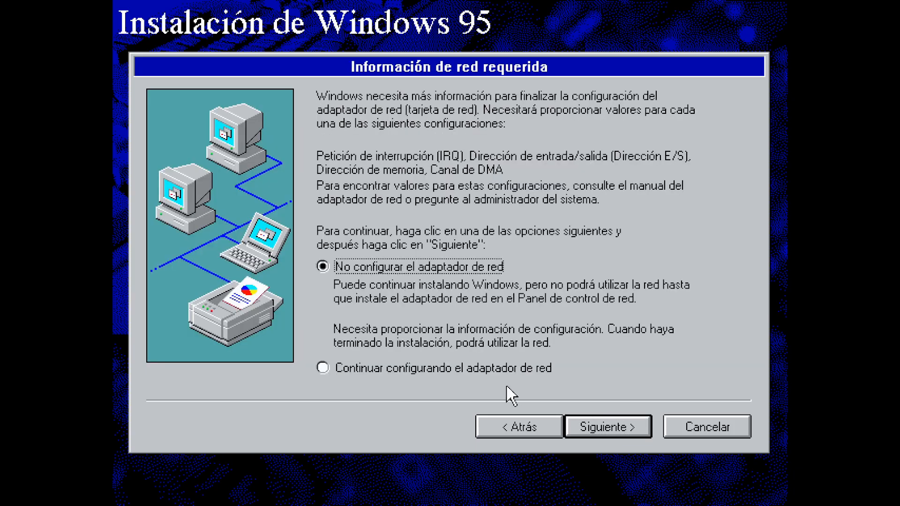
# Keep configuring the network adapter and set its IRQ to 10.
pyautogui.click(483, 370)
pyautogui.click(606, 425)
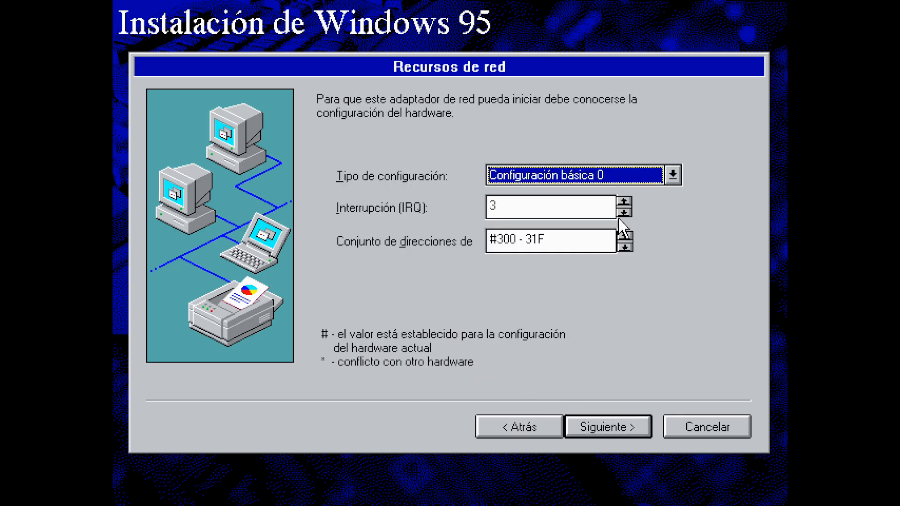
pyautogui.click(624, 201)
pyautogui.click(619, 202)
pyautogui.click(620, 202)
pyautogui.click(620, 202)
pyautogui.click(619, 202)
pyautogui.click(620, 202)
pyautogui.click(596, 428)
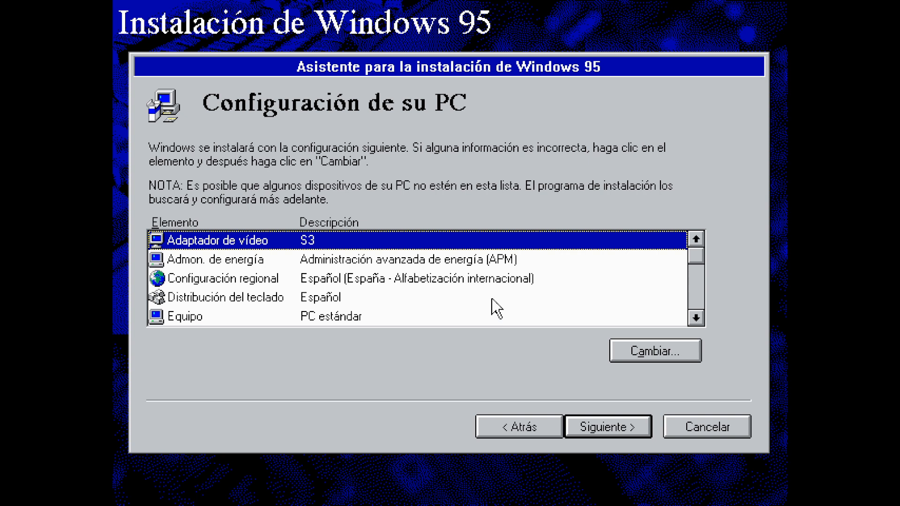
# Change the regional setting to Español (Colombia), review the PC settings, and continue.
pyautogui.click(472, 287)
pyautogui.click(648, 348)
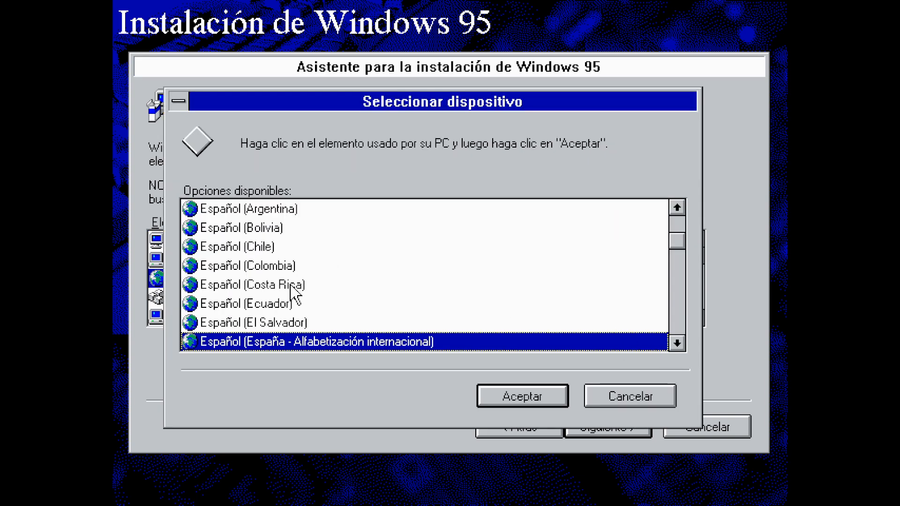
pyautogui.click(285, 267)
pyautogui.click(539, 399)
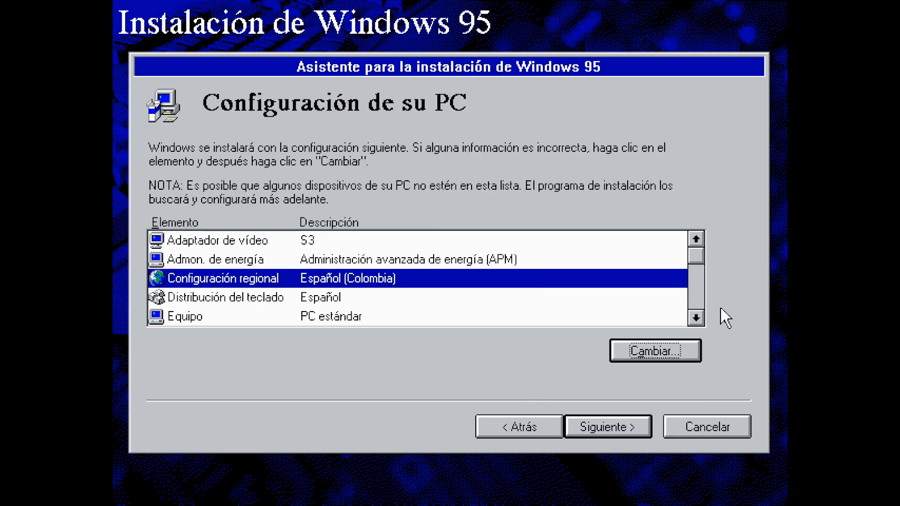
pyautogui.click(696, 319)
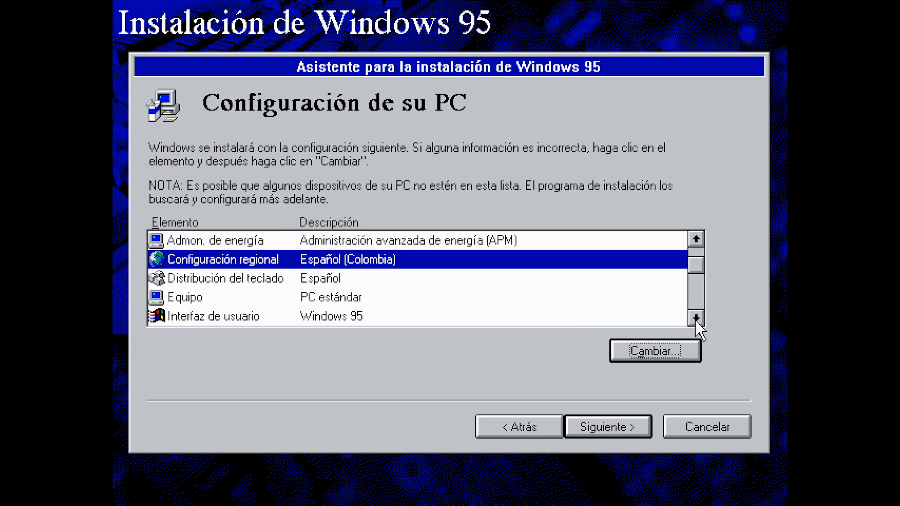
pyautogui.click(697, 319)
pyautogui.click(696, 319)
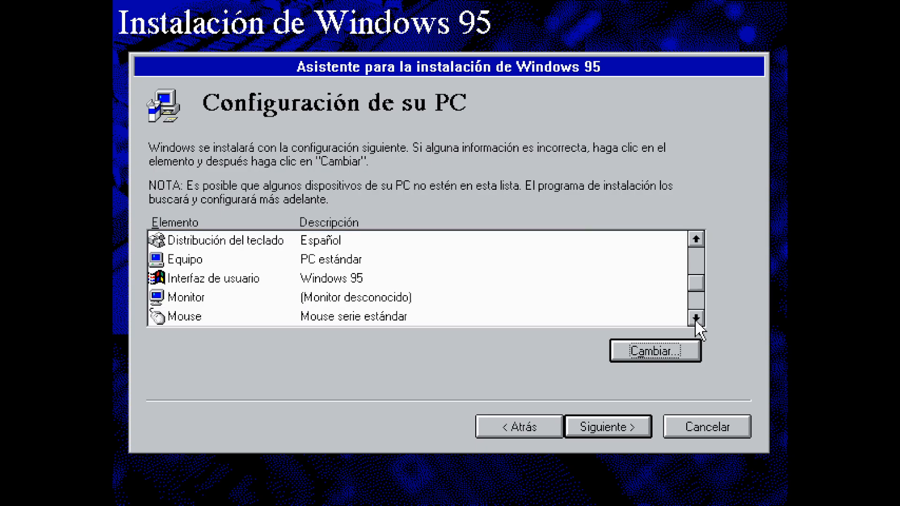
pyautogui.click(696, 319)
pyautogui.click(696, 319)
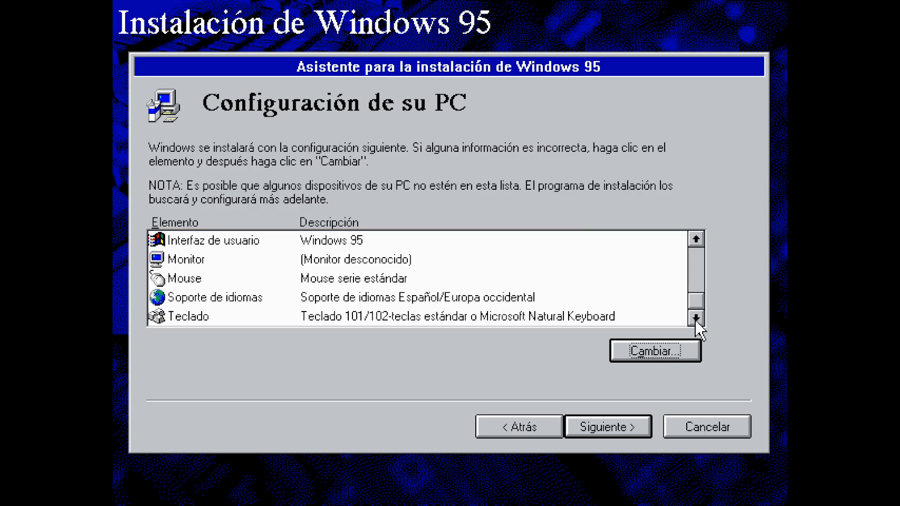
pyautogui.click(586, 428)
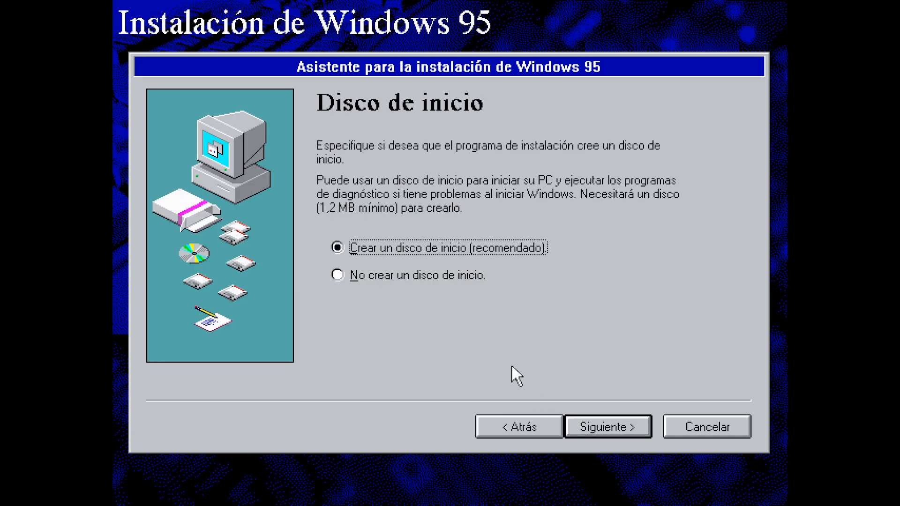
# Skip the startup disk and start copying the Windows files.
pyautogui.click(459, 276)
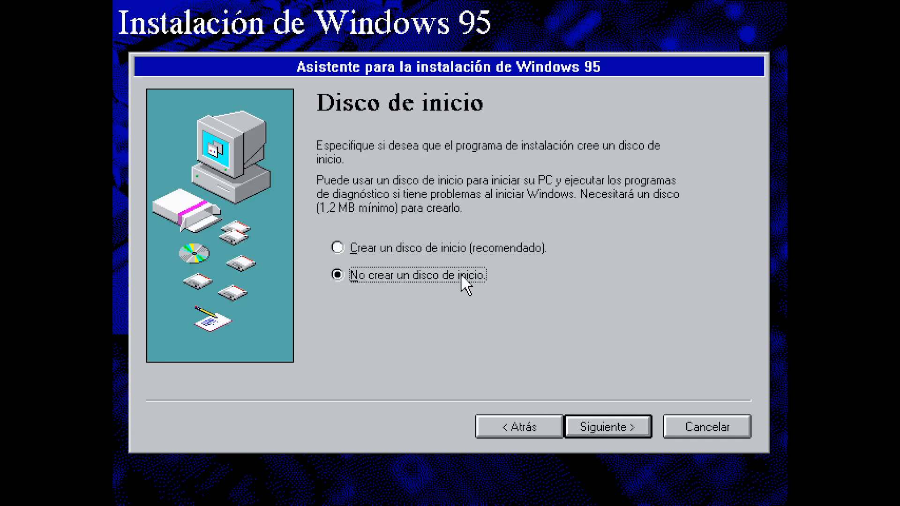
pyautogui.click(598, 425)
pyautogui.click(597, 424)
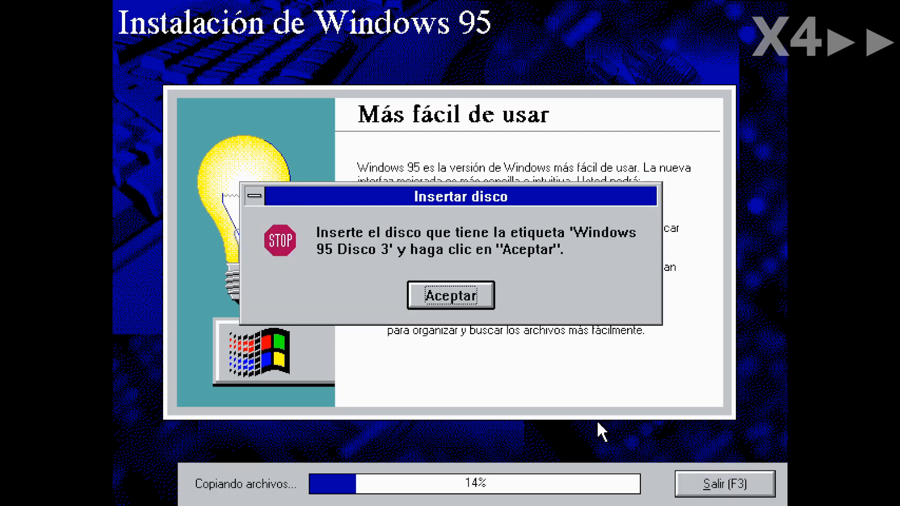
# Confirm Windows 95 disks 3, 4, 5 and the next one as each is requested.
pyautogui.click(450, 295)
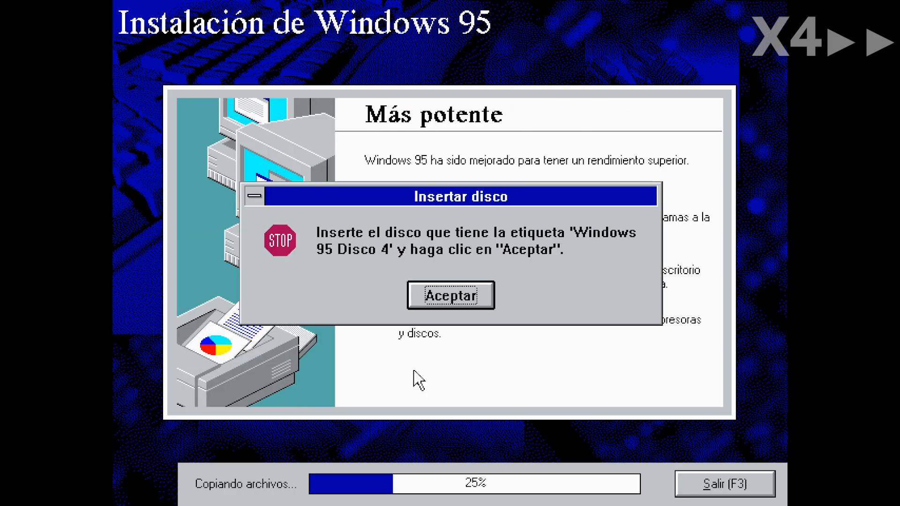
pyautogui.click(426, 291)
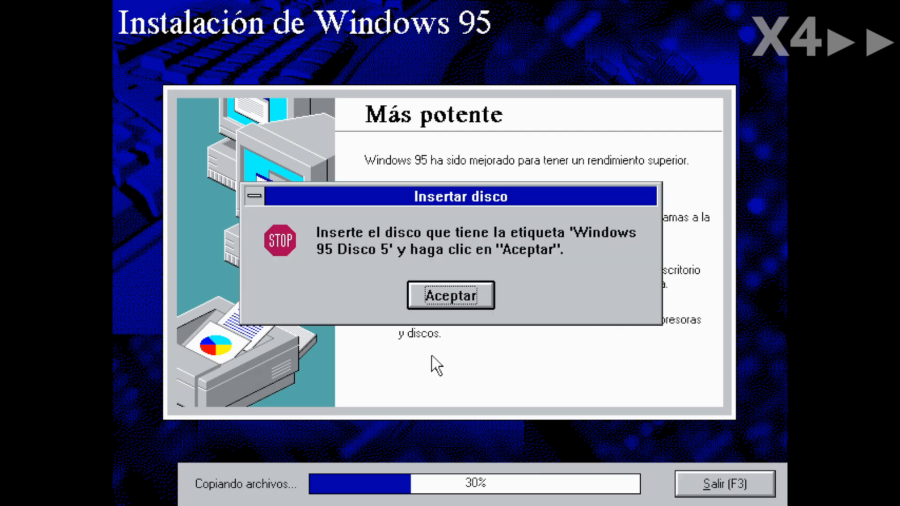
pyautogui.press('Return')
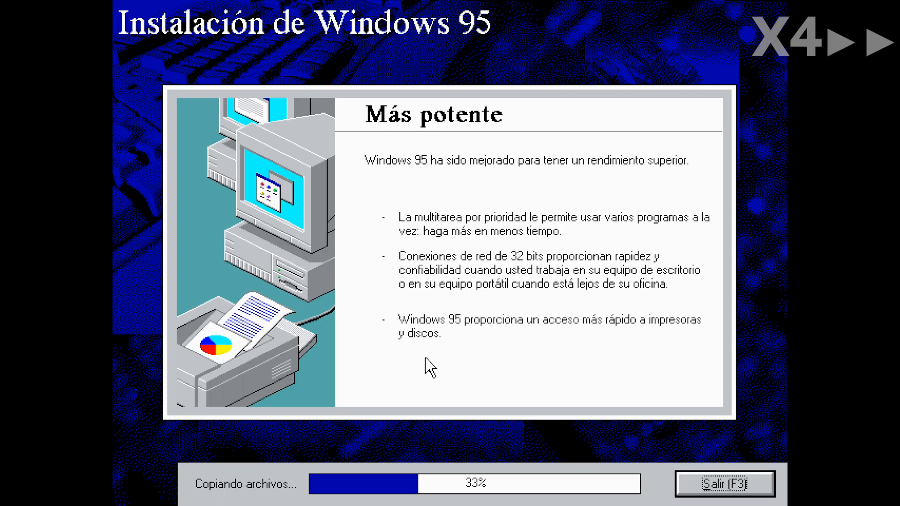
pyautogui.click(425, 307)
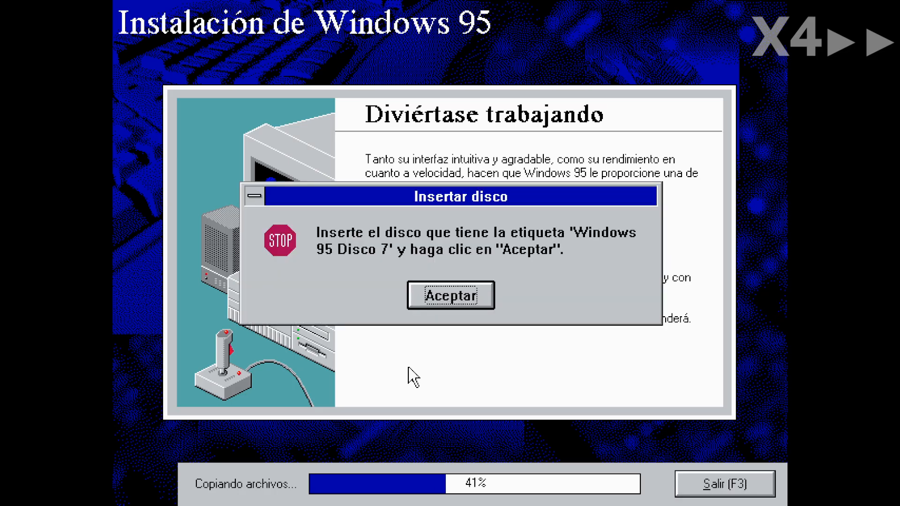
# Confirm Windows 95 disks 7 through 11 as each prompt appears.
pyautogui.click(428, 294)
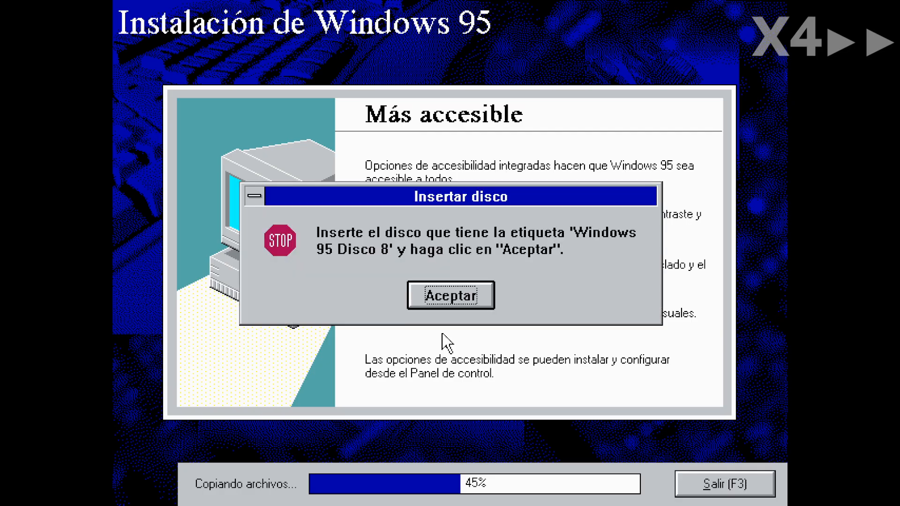
pyautogui.press('Return')
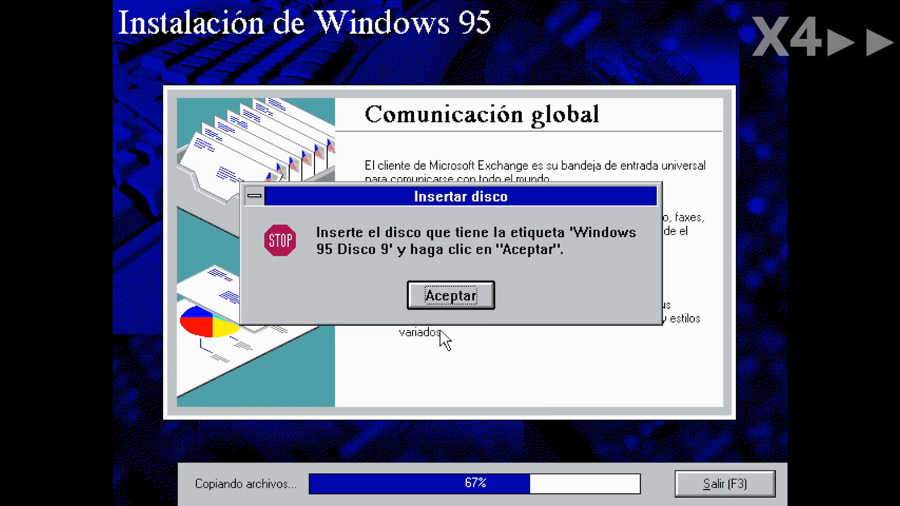
pyautogui.press('Return')
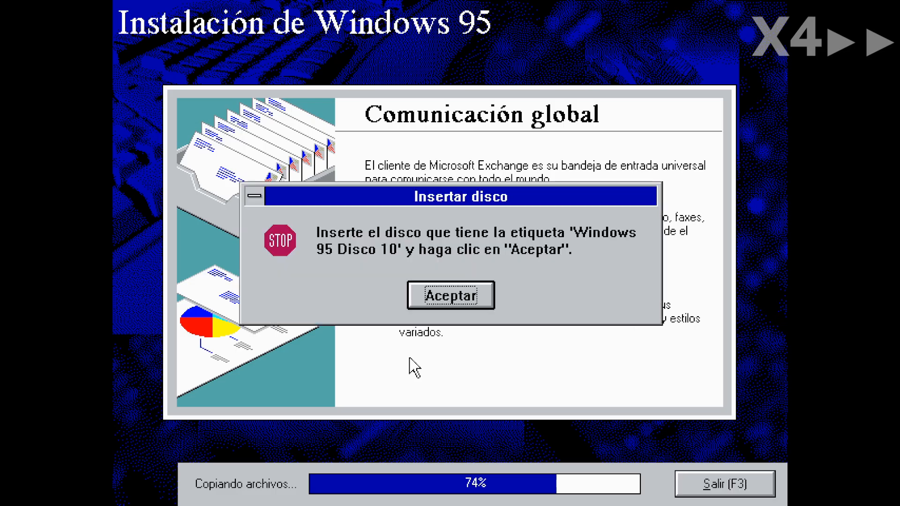
pyautogui.click(411, 297)
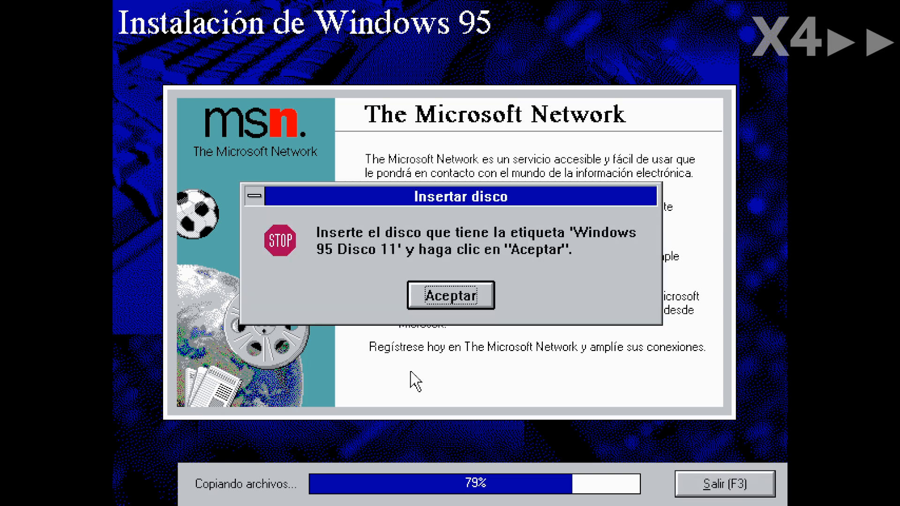
pyautogui.click(420, 293)
# Confirm the last disk prompts, through Windows 95 Disco 14.
pyautogui.press('Return')
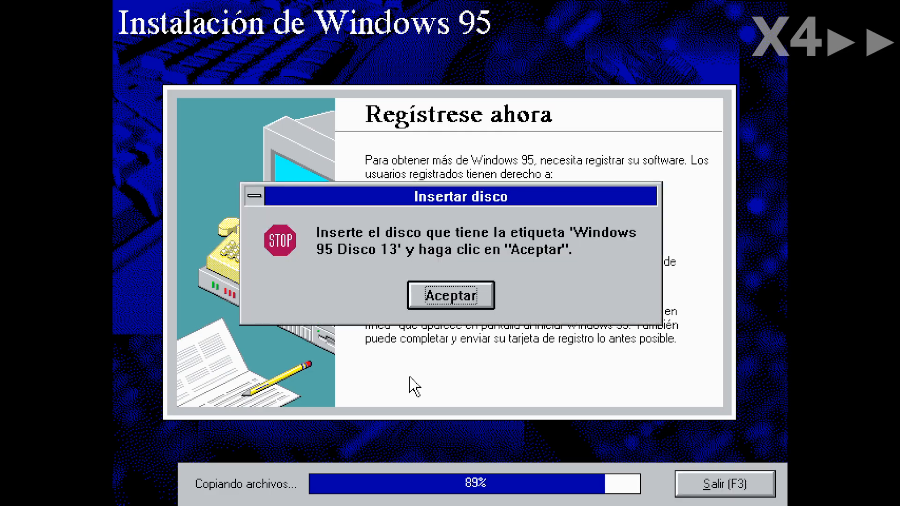
pyautogui.click(428, 302)
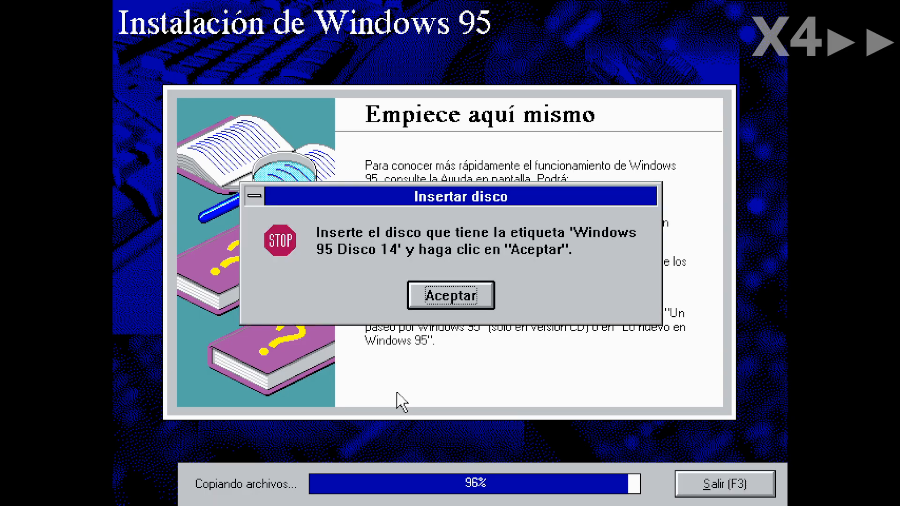
pyautogui.click(412, 307)
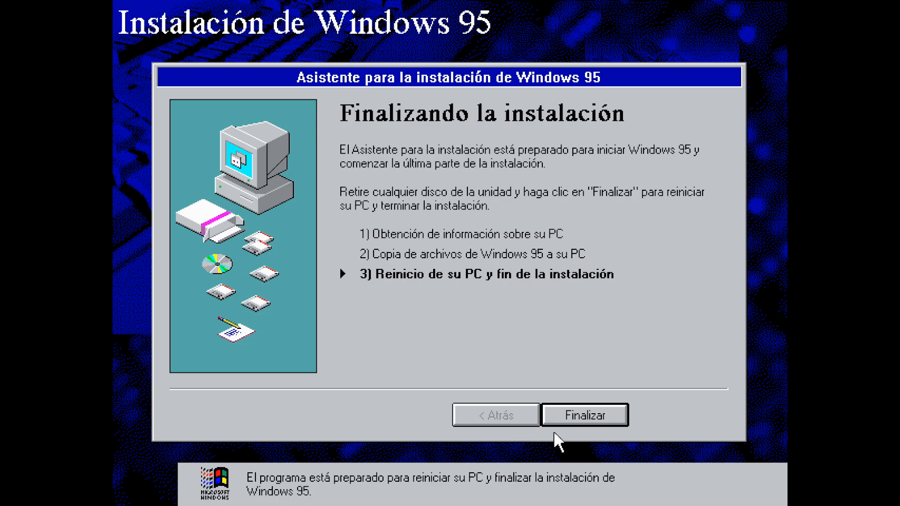
# Click Finalizar on the Finalizando la instalación page to restart the PC.
pyautogui.click(576, 421)
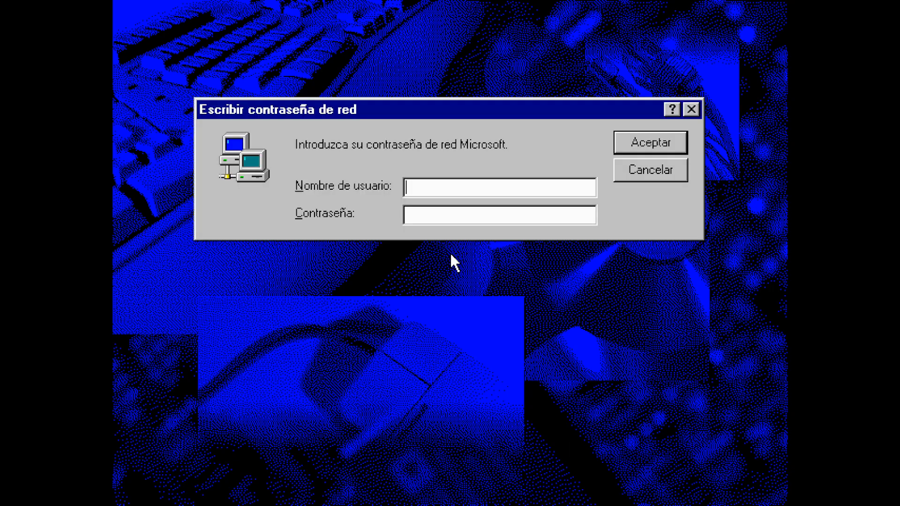
# Log in with a user name and accept a blank Windows password.
pyautogui.write('VirtWin')
pyautogui.click(658, 139)
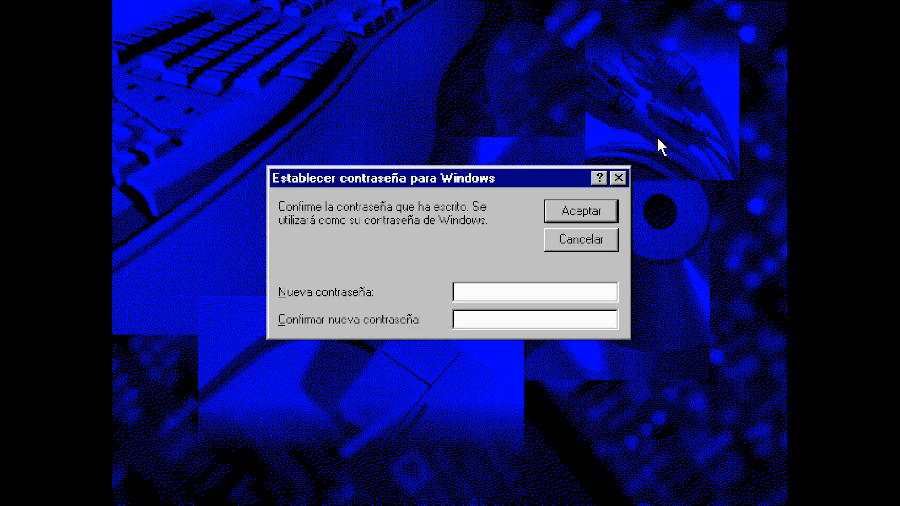
pyautogui.click(547, 216)
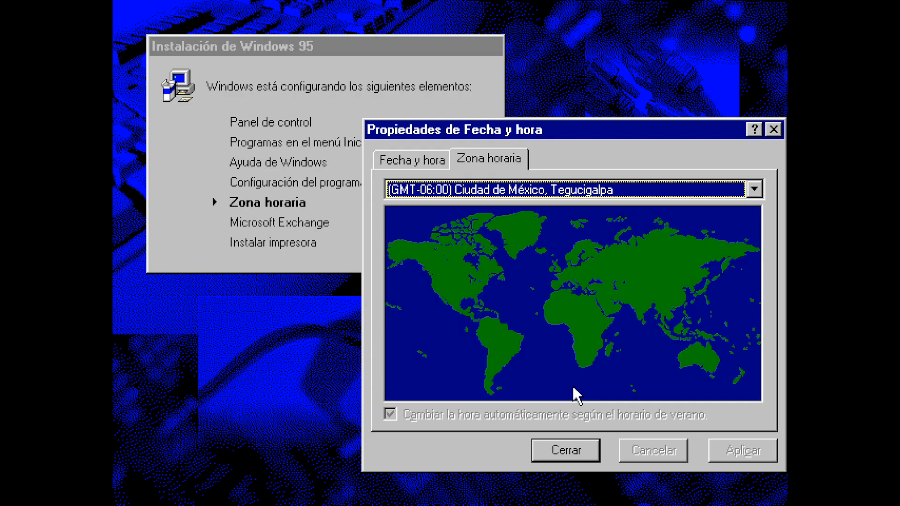
# Change the time zone to (GMT-05:00) Bogotá, Lima and apply it.
pyautogui.click(752, 191)
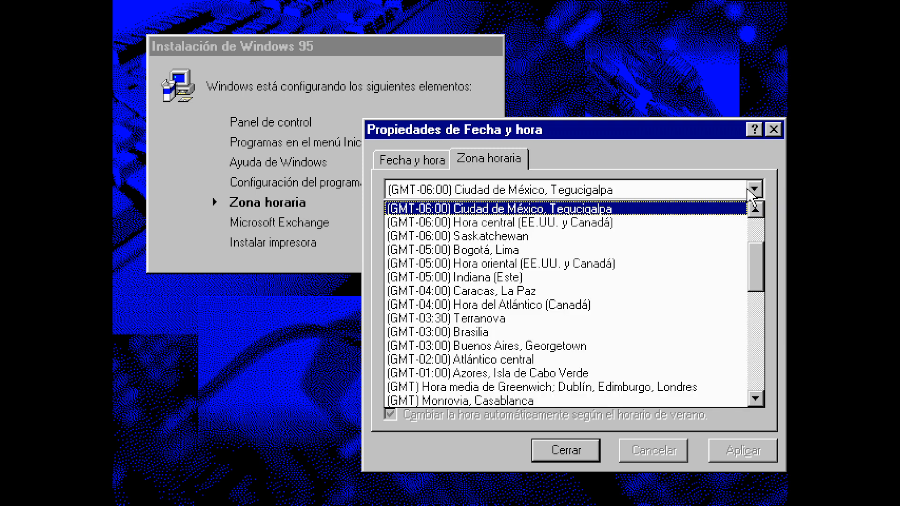
pyautogui.click(593, 256)
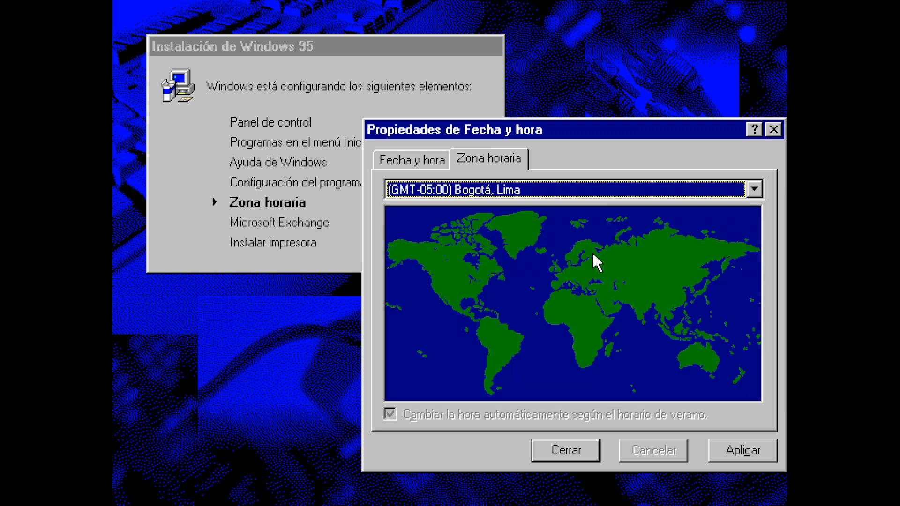
pyautogui.click(724, 454)
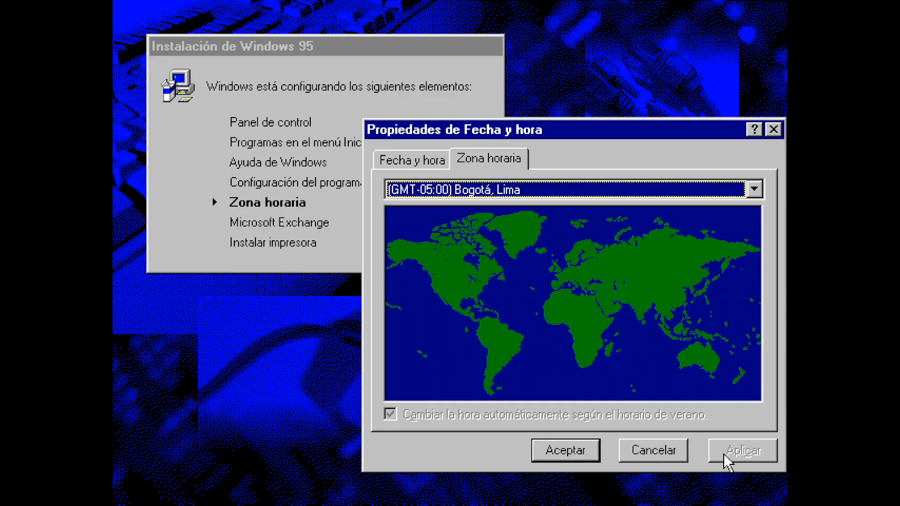
pyautogui.click(586, 450)
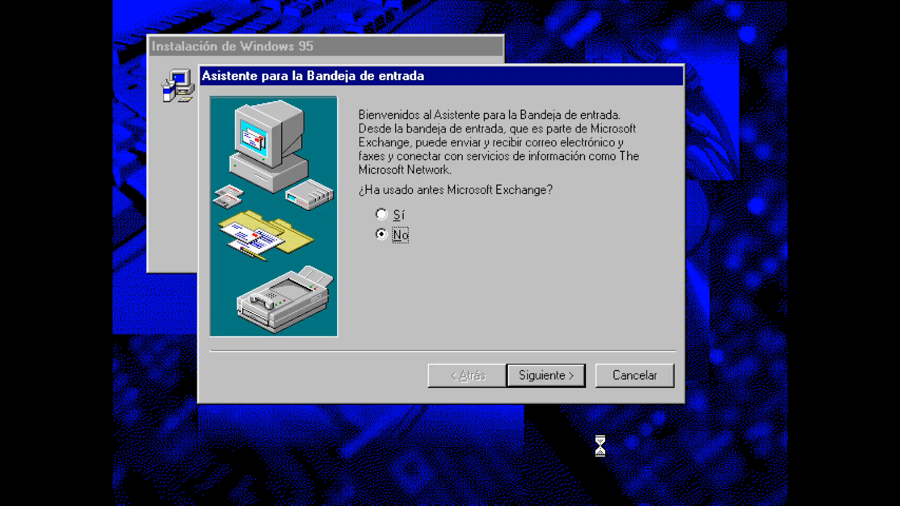
# Cancel the Microsoft Exchange and printer setup, then accept restarting the computer.
pyautogui.click(568, 375)
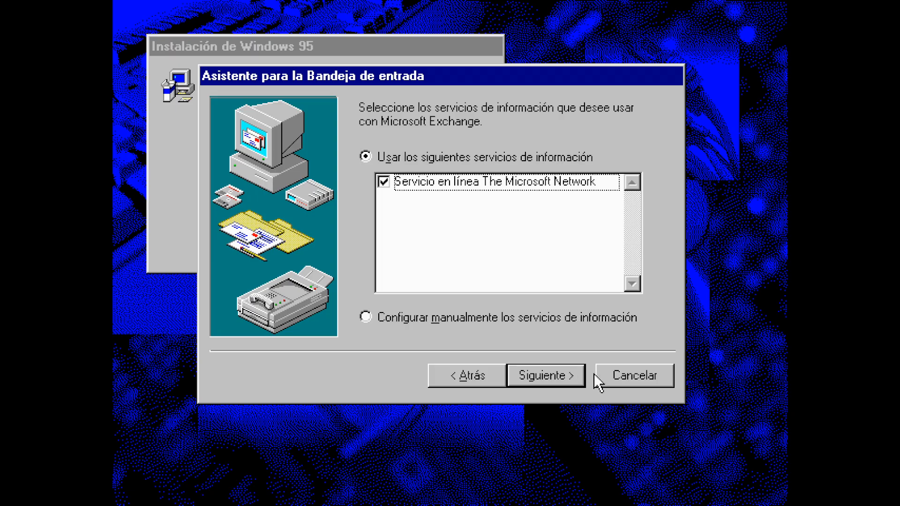
pyautogui.click(608, 374)
pyautogui.click(404, 317)
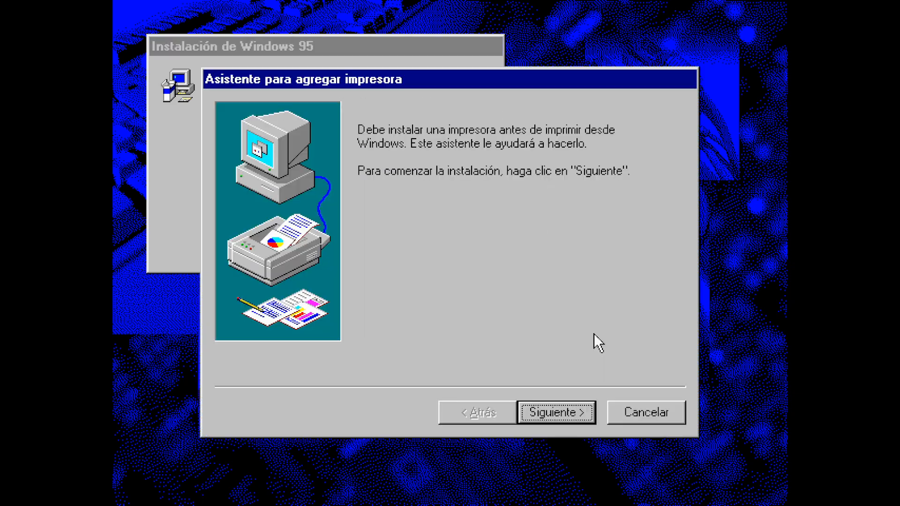
pyautogui.click(627, 421)
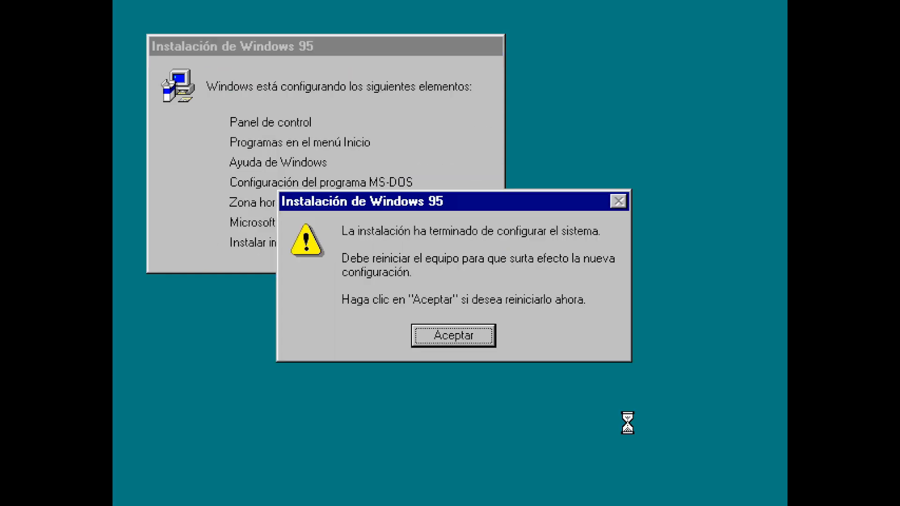
pyautogui.click(446, 346)
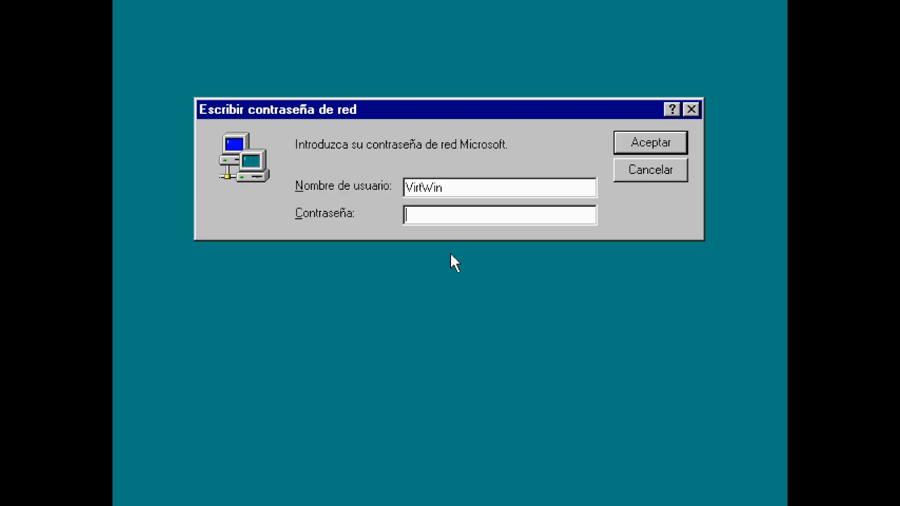
# Log on at the network password dialog with the password left empty.
pyautogui.click(621, 153)
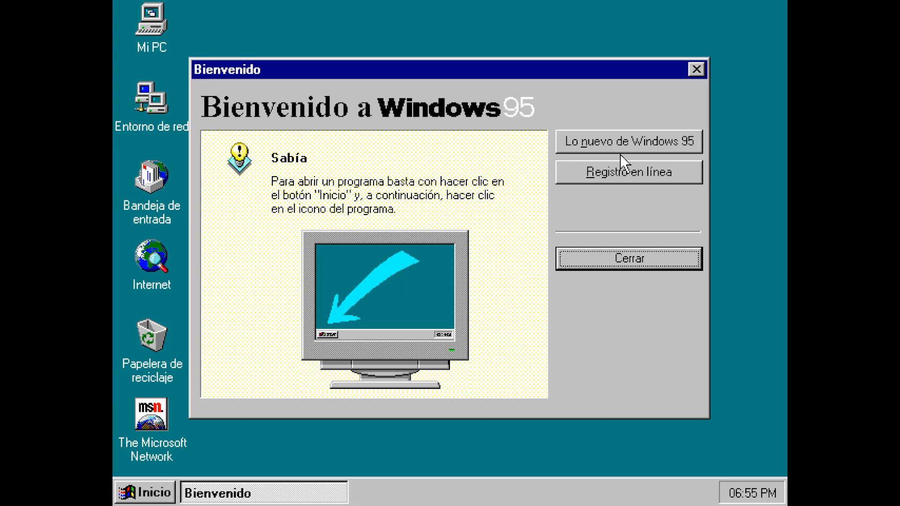
# Close the Welcome window, check System Properties (version 4.00.950a, 32 MB RAM), then open the Start menu.
pyautogui.click(580, 268)
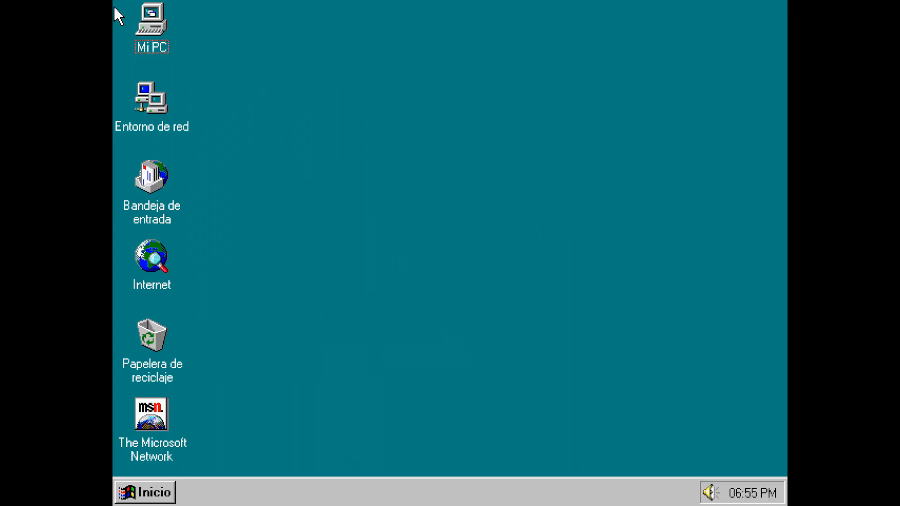
pyautogui.rightClick(164, 15)
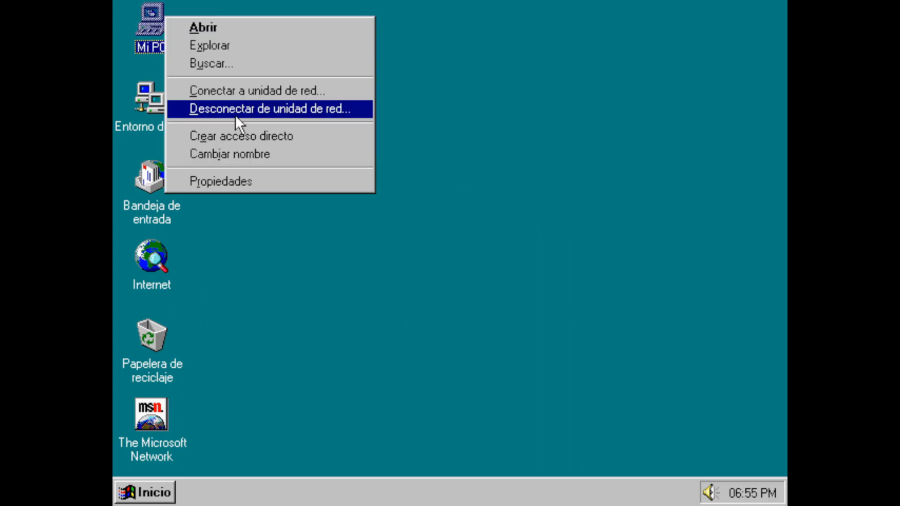
pyautogui.click(213, 181)
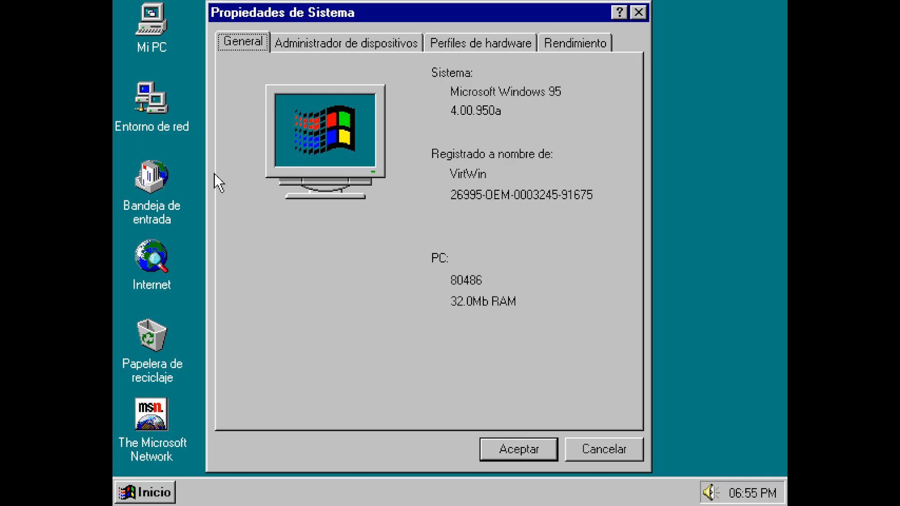
pyautogui.click(494, 448)
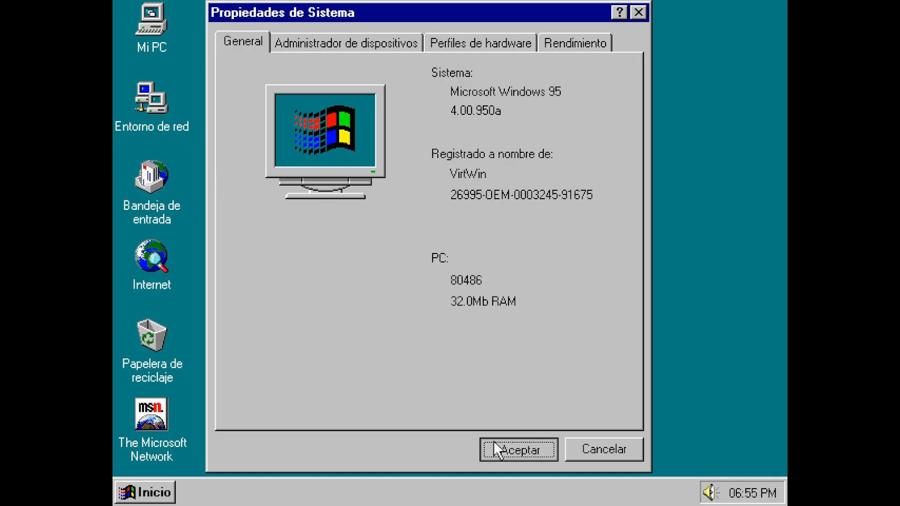
pyautogui.click(141, 493)
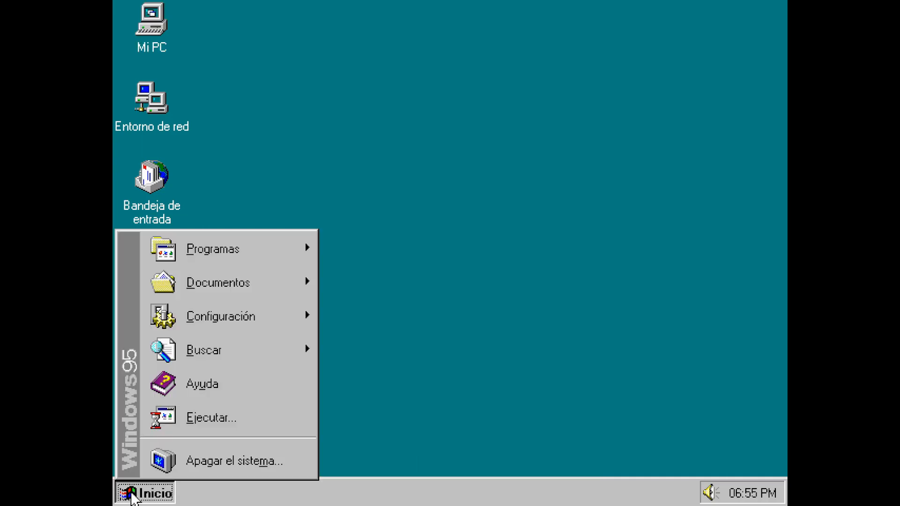
# From an MS-DOS prompt, run ping google.com (every request times out), then exit the prompt.
pyautogui.moveTo(261, 248)
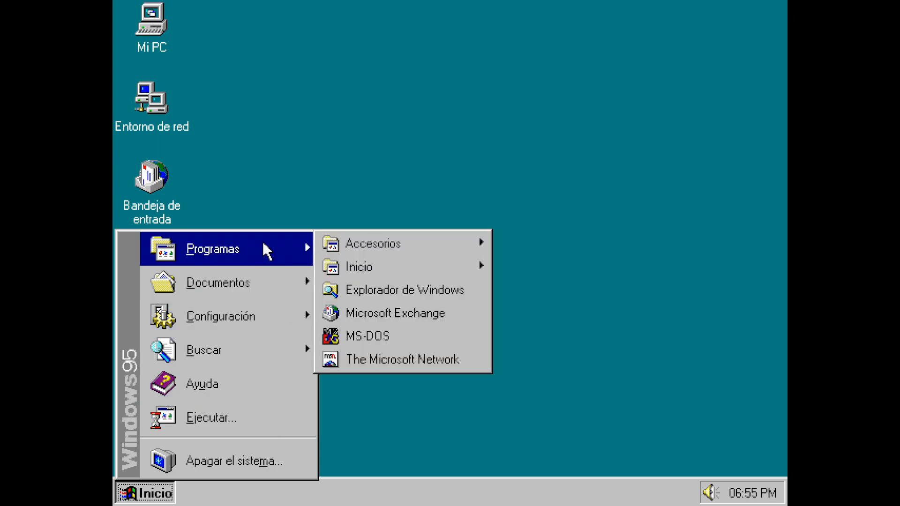
pyautogui.click(381, 336)
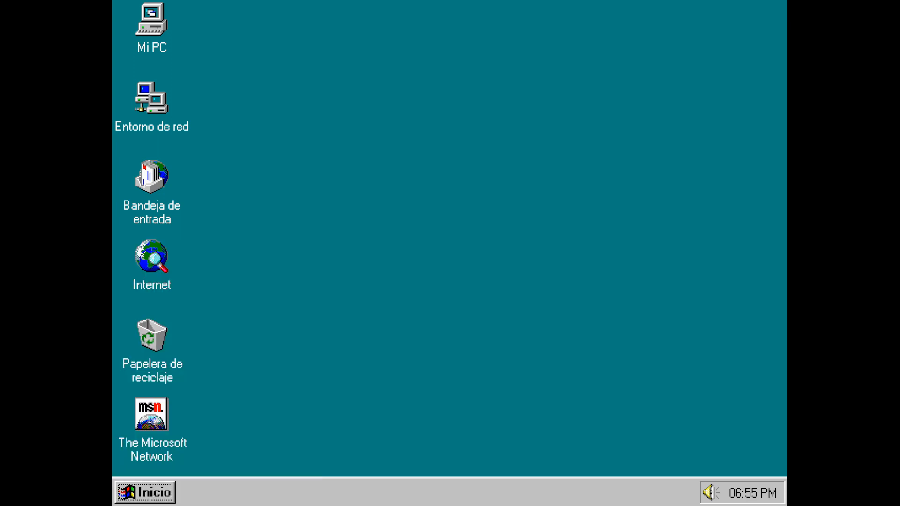
pyautogui.write('ping google.com')
pyautogui.press('Return')
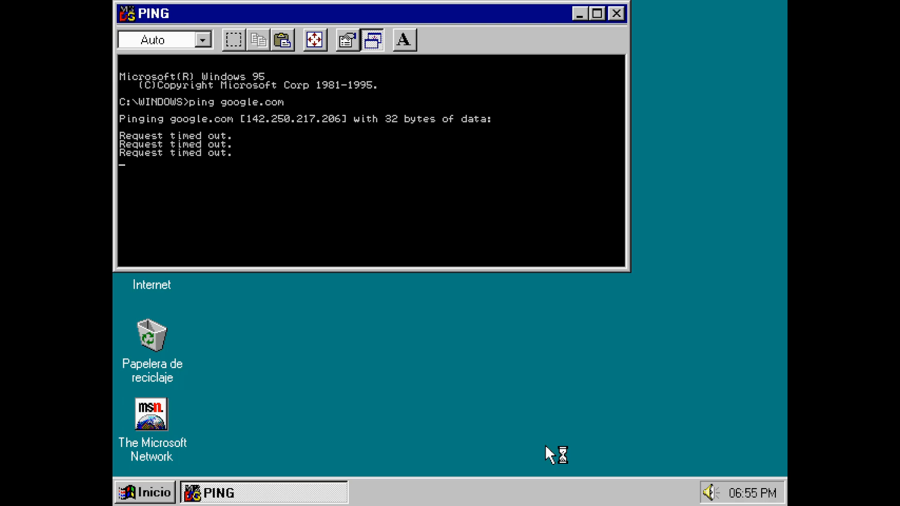
pyautogui.write('exit')
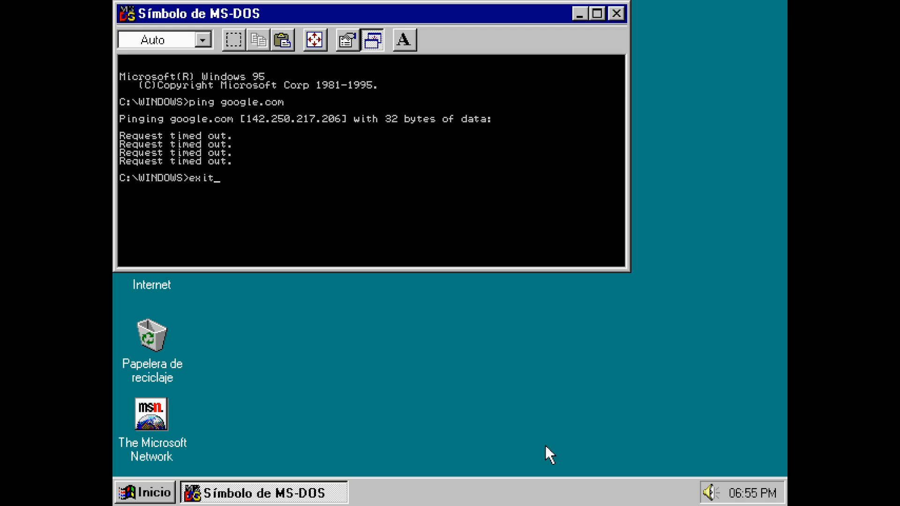
pyautogui.press('Return')
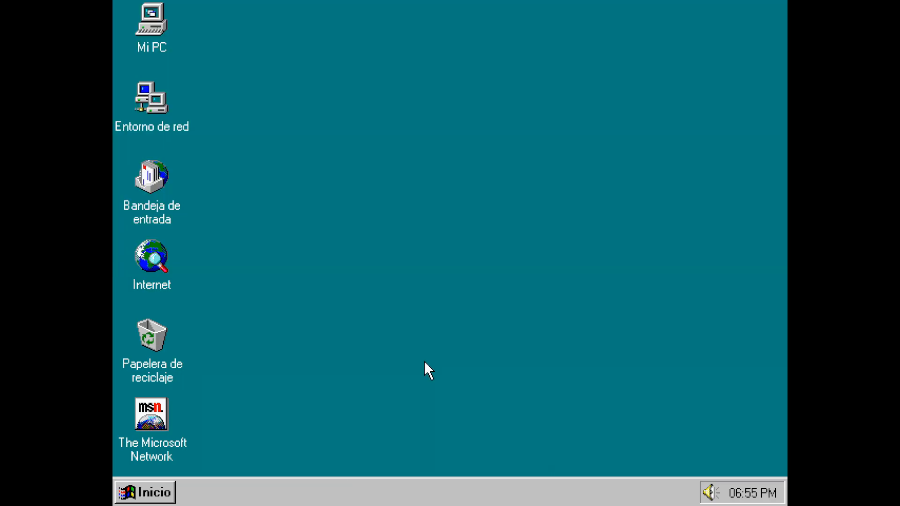
pyautogui.rightClick(392, 232)
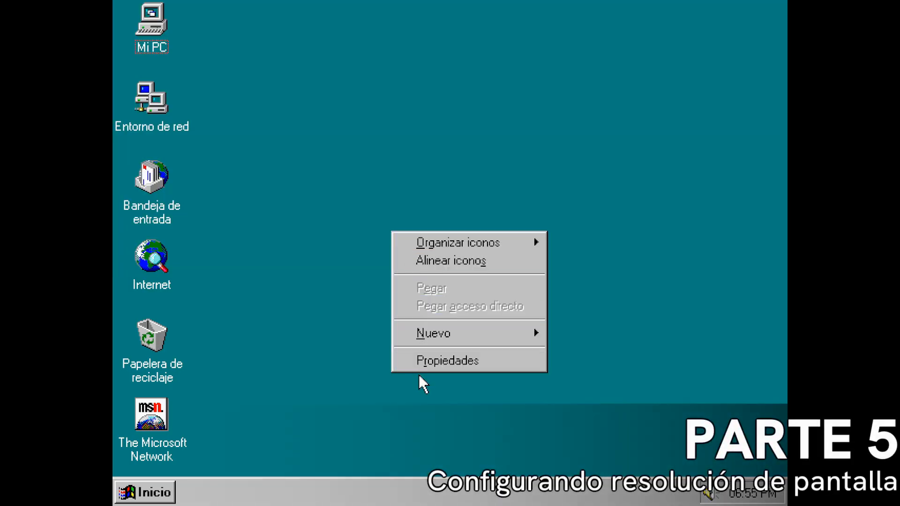
# Set the display to Color verdadero (32 bits) at 800x600, skip the monitor type, and restart.
pyautogui.click(406, 361)
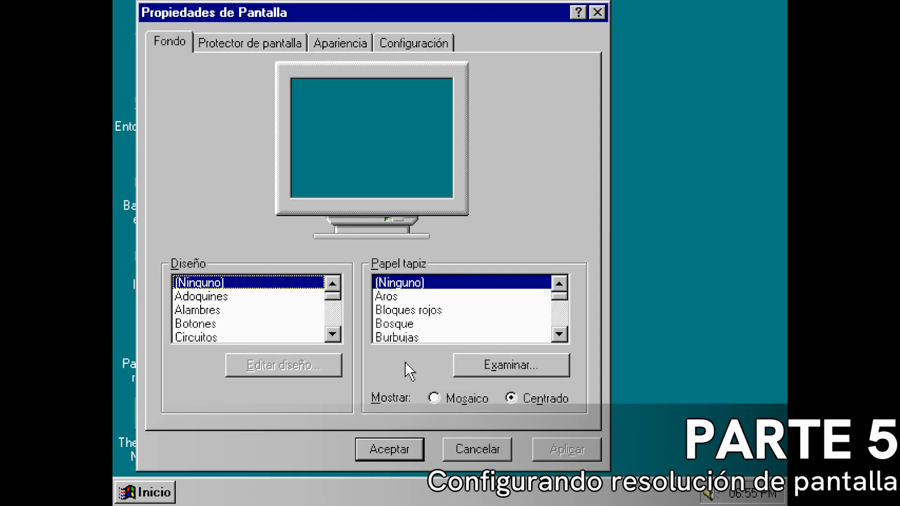
pyautogui.click(410, 42)
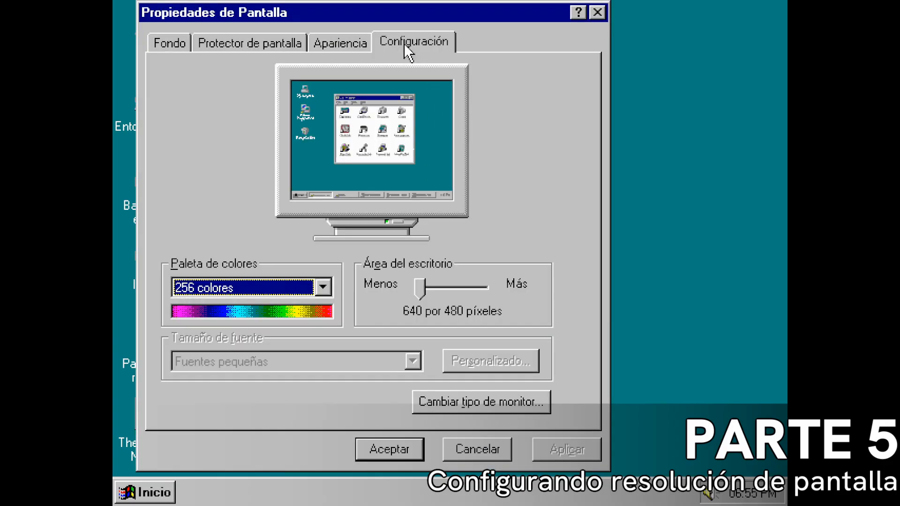
pyautogui.click(312, 290)
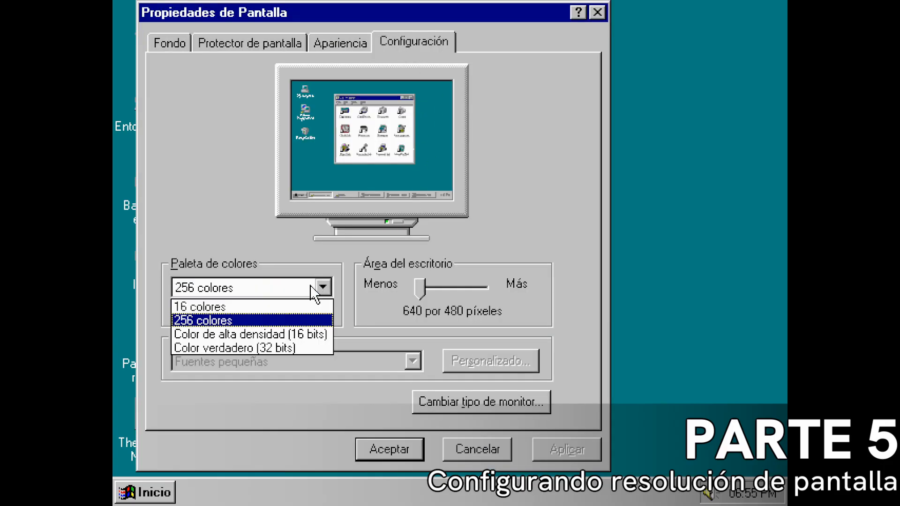
pyautogui.click(288, 348)
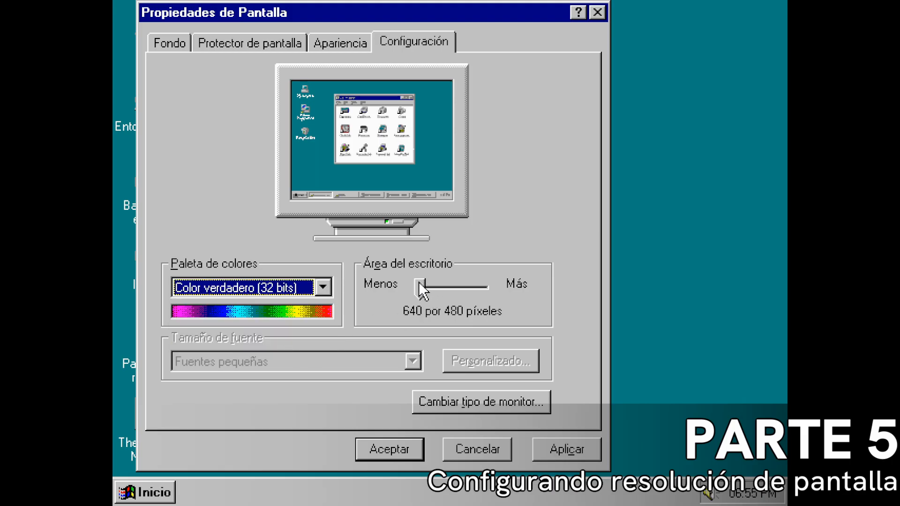
pyautogui.click(420, 287)
pyautogui.moveTo(422, 287); pyautogui.dragTo(436, 288)
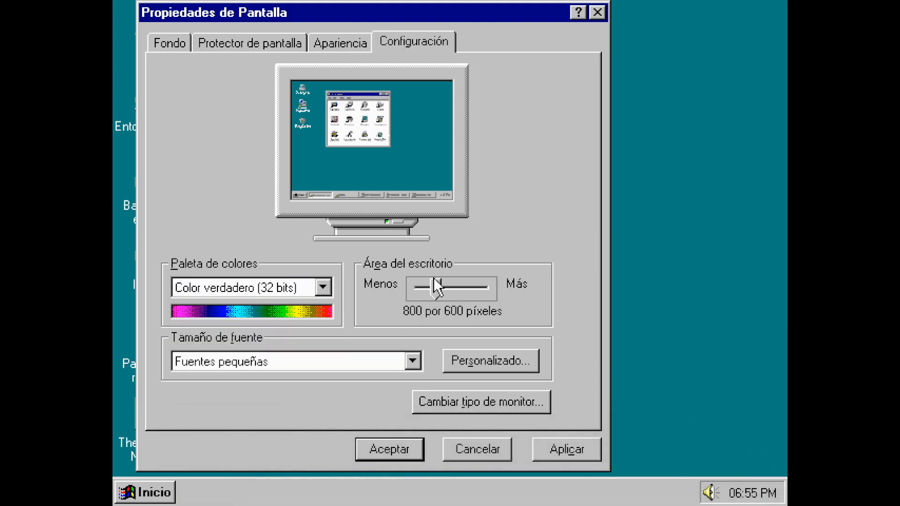
pyautogui.click(583, 450)
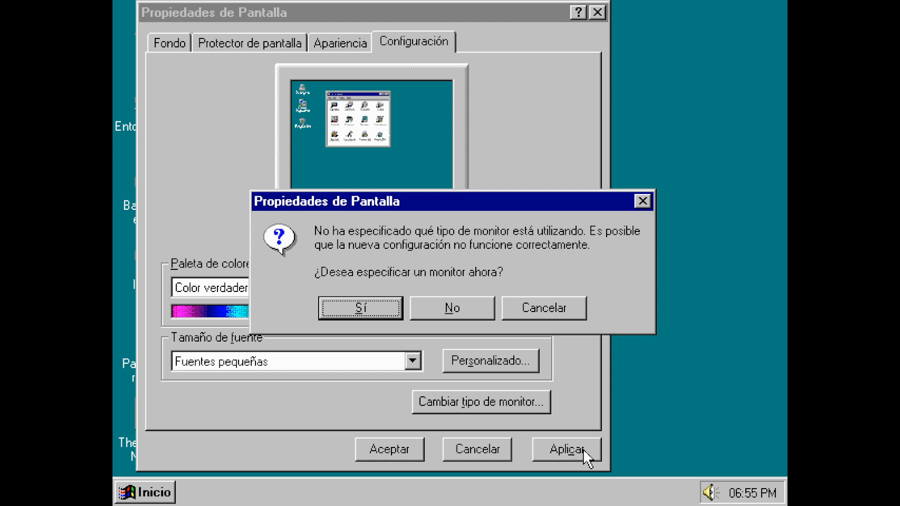
pyautogui.click(454, 307)
pyautogui.click(442, 308)
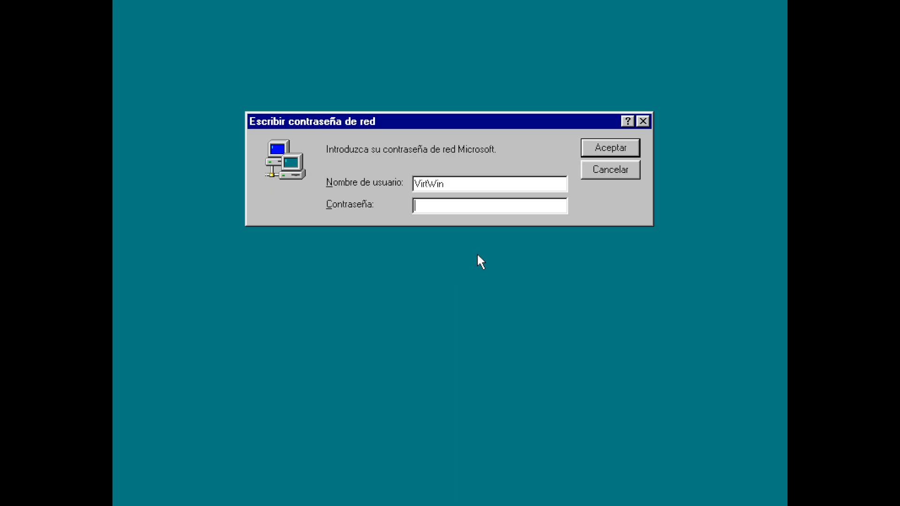
# Log on without a network password and dismiss the Welcome window to reach the desktop.
pyautogui.click(585, 152)
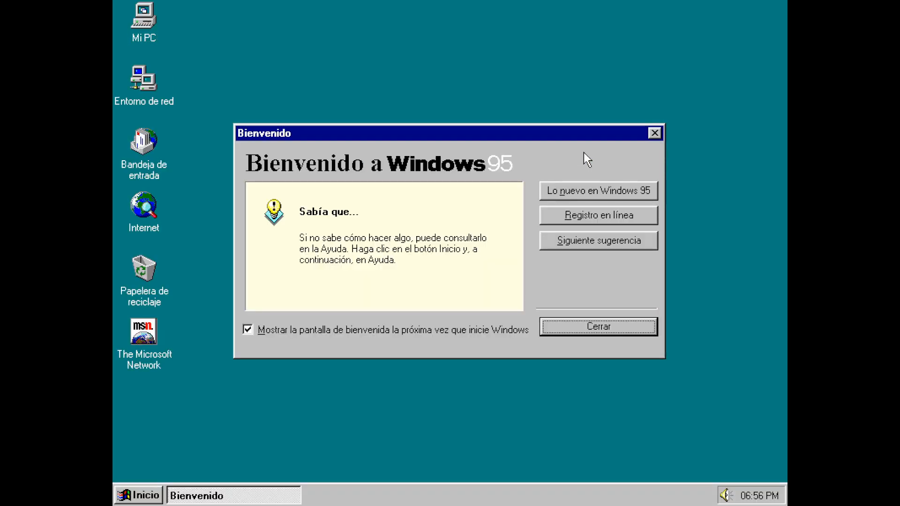
pyautogui.click(550, 328)
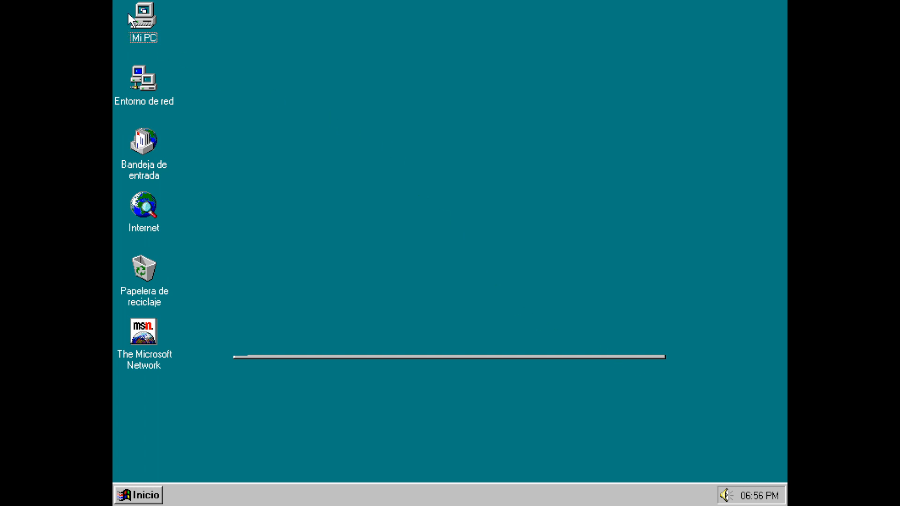
# Open Mi PC maximized and turn on its toolbar.
pyautogui.doubleClick(138, 21)
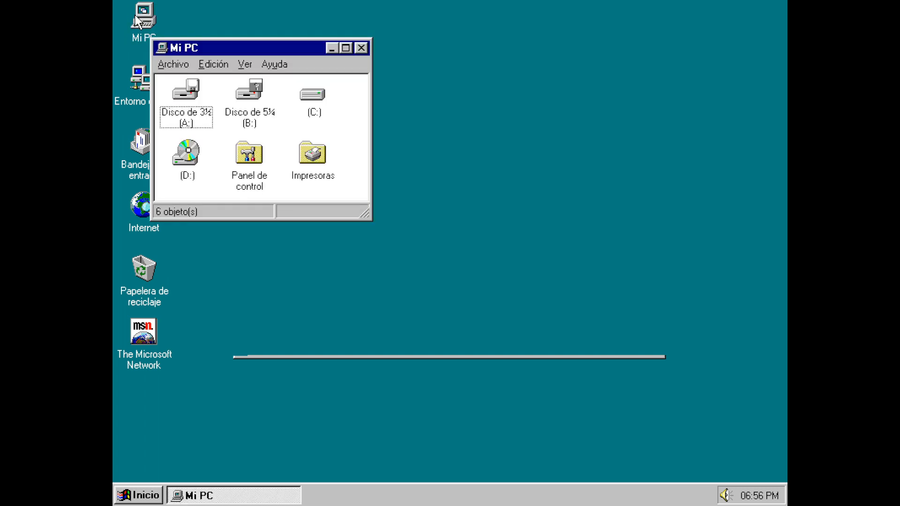
pyautogui.click(345, 48)
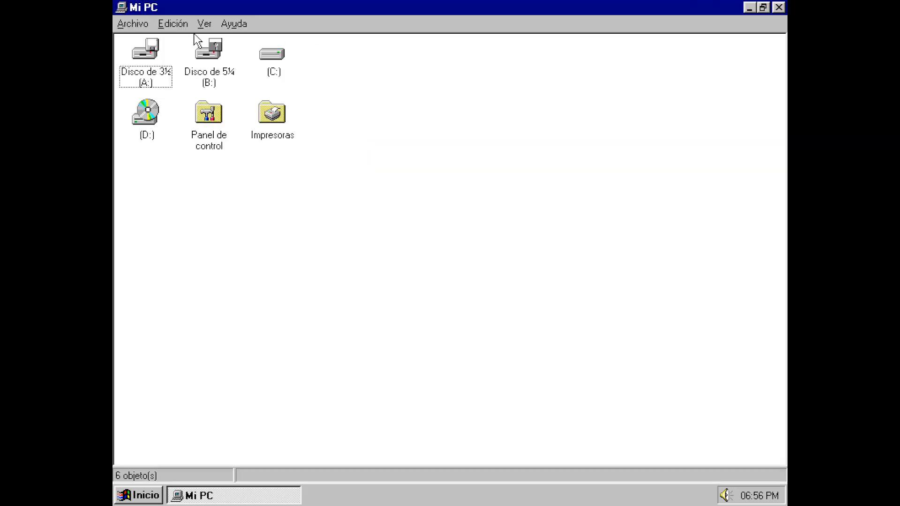
pyautogui.click(205, 25)
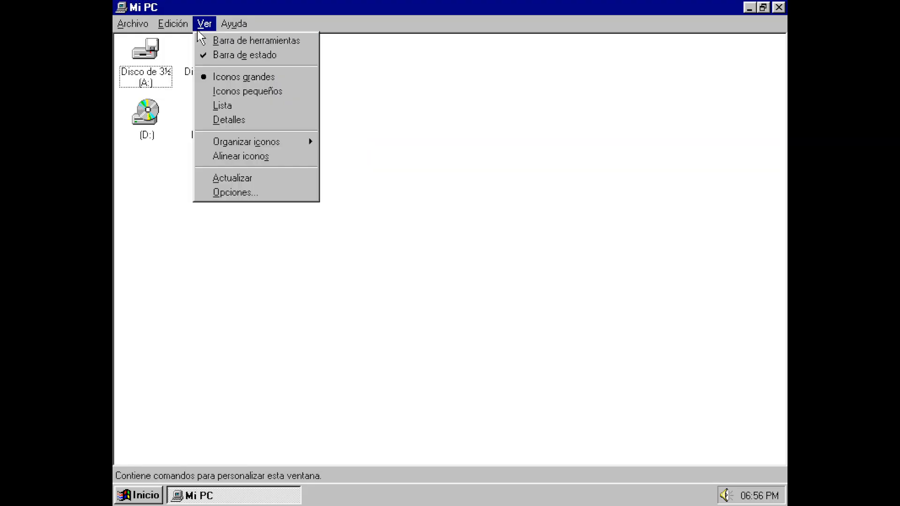
pyautogui.click(204, 41)
# In folder Opciones, set folders to browse in a single window and apply it.
pyautogui.click(203, 25)
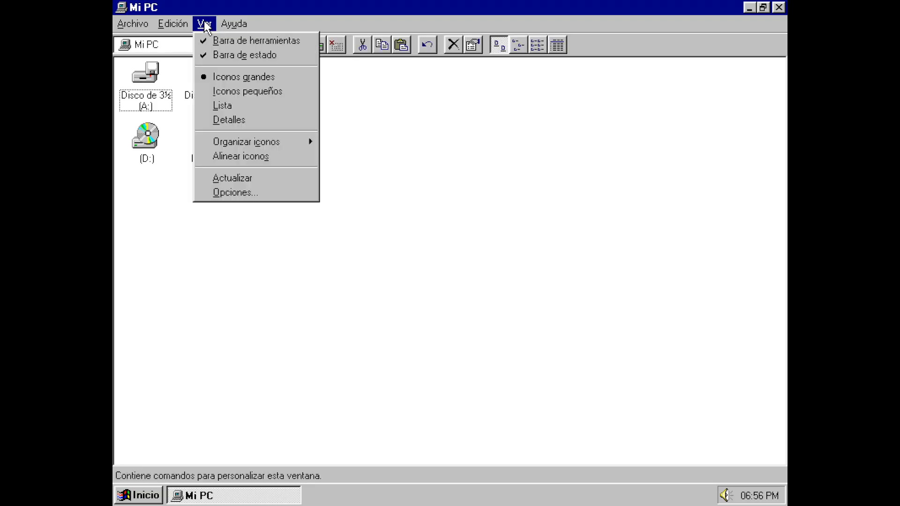
pyautogui.click(238, 192)
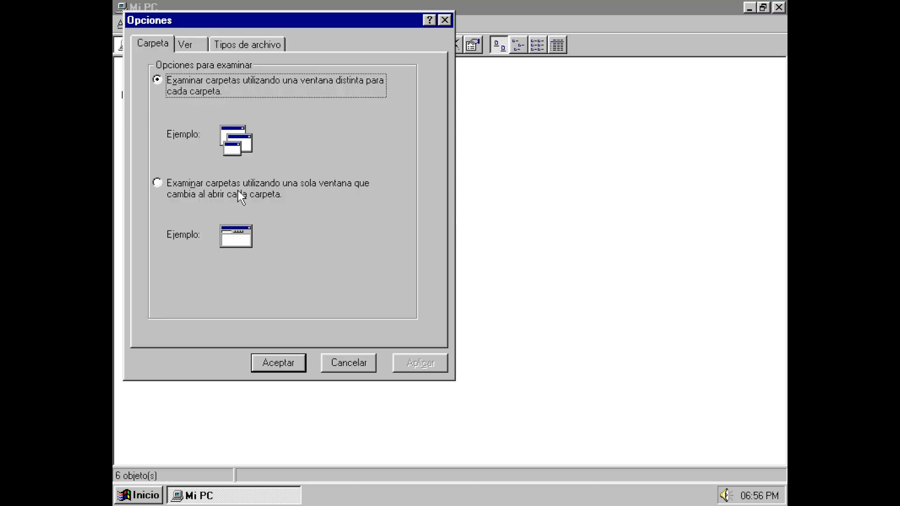
pyautogui.click(240, 182)
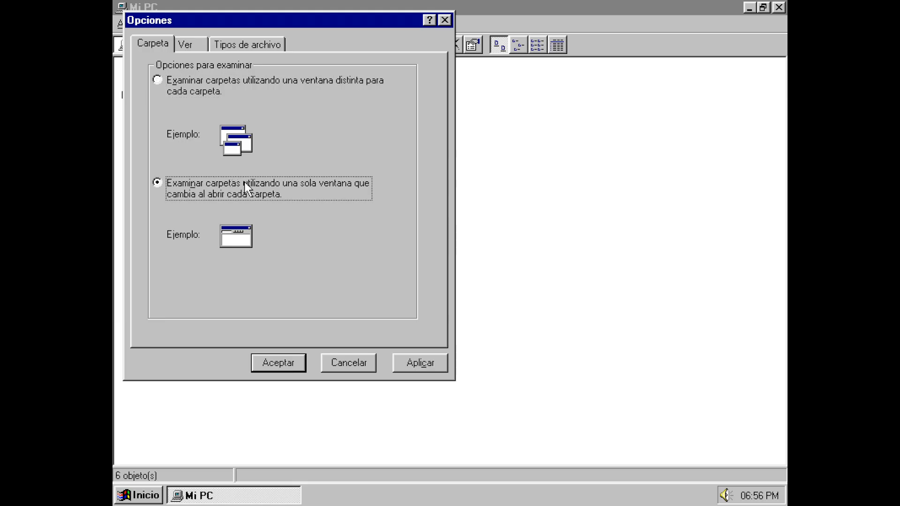
pyautogui.click(431, 368)
pyautogui.click(287, 368)
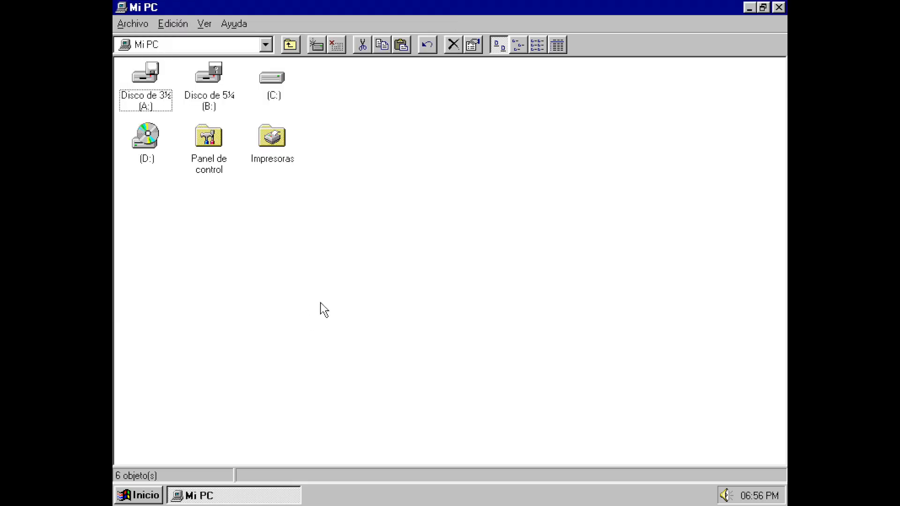
# Check About Windows 95 (32,272 KB, 96% resources free), then close Mi PC.
pyautogui.click(243, 23)
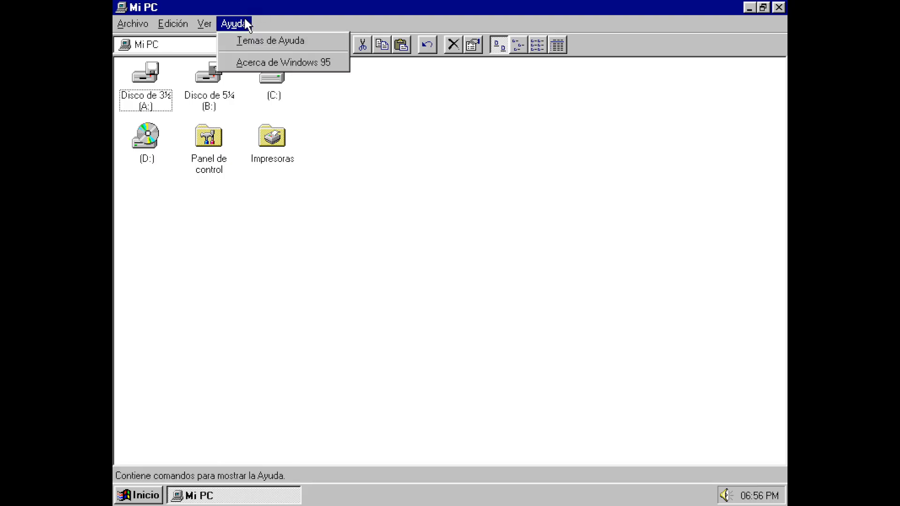
pyautogui.click(257, 66)
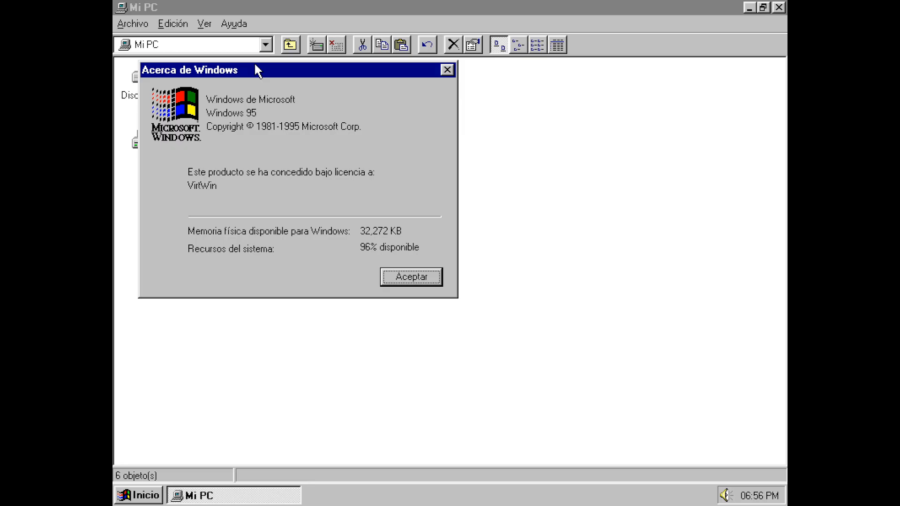
pyautogui.click(403, 279)
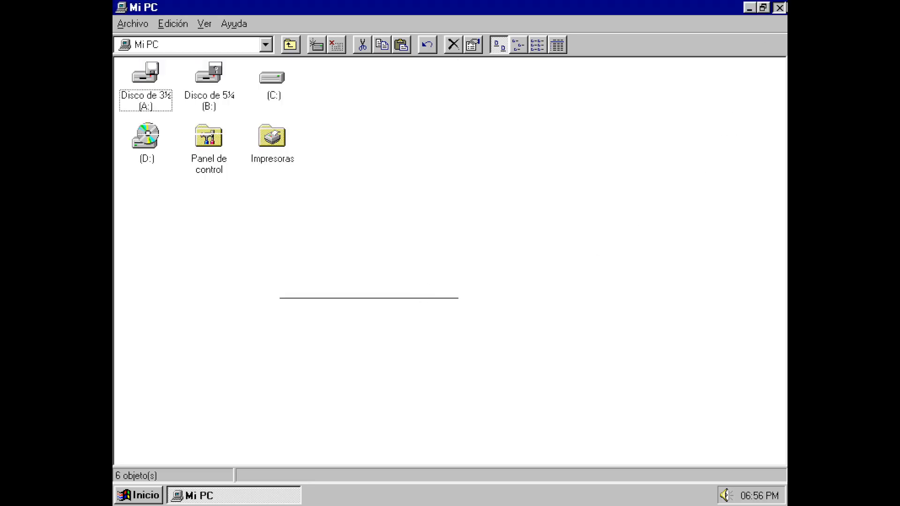
pyautogui.click(778, 7)
pyautogui.click(580, 134)
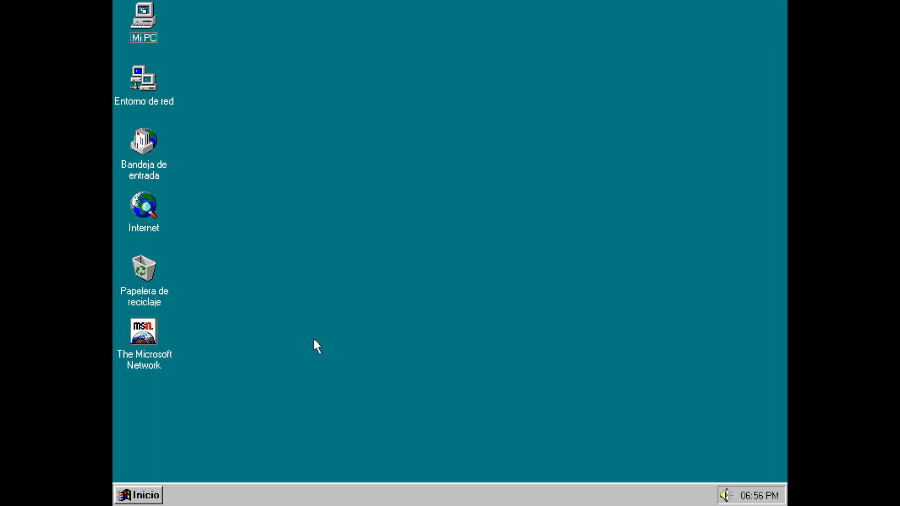
pyautogui.click(139, 496)
pyautogui.click(181, 434)
pyautogui.write('winver')
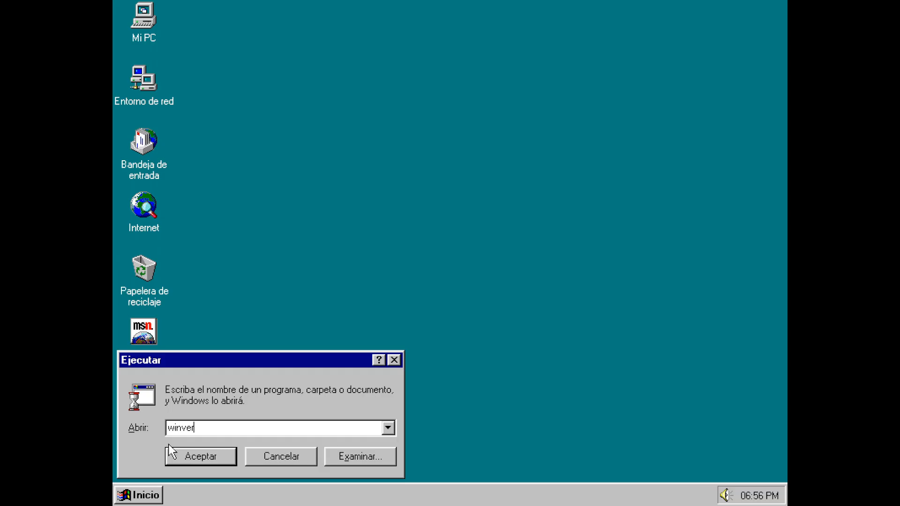
pyautogui.press('Return')
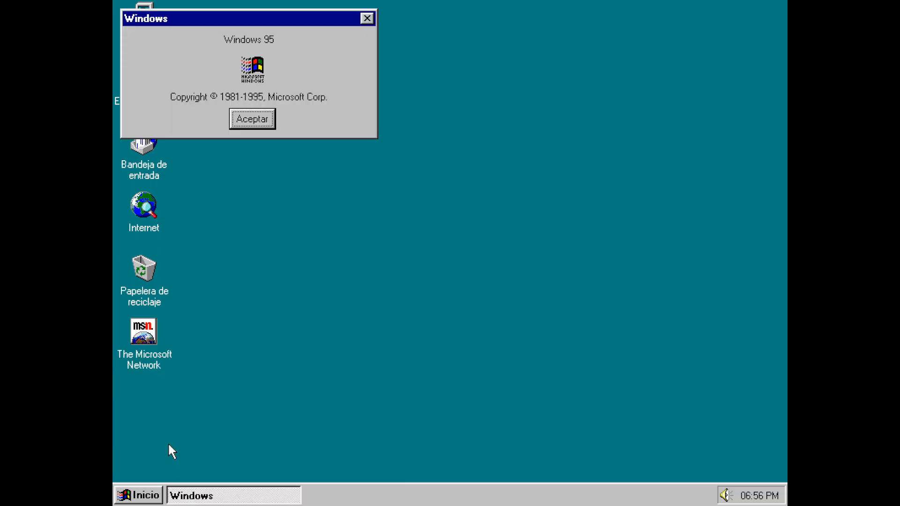
pyautogui.click(260, 113)
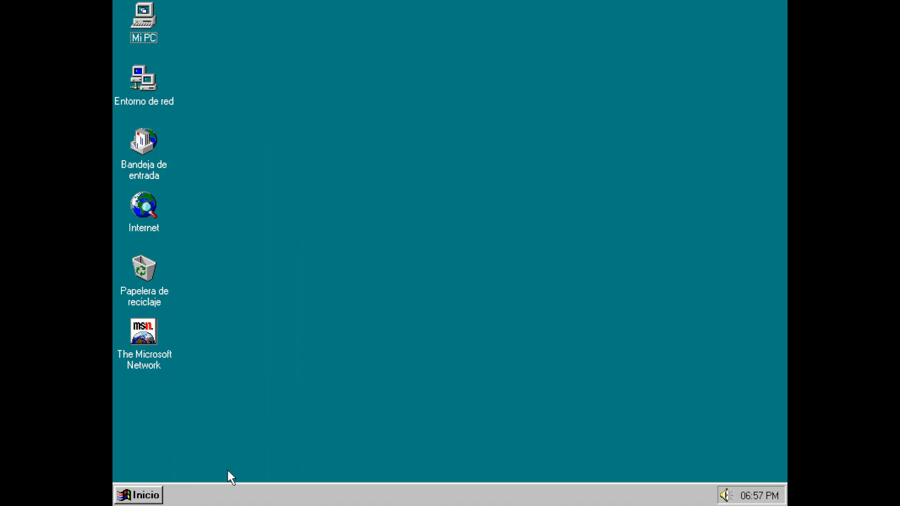
pyautogui.click(138, 497)
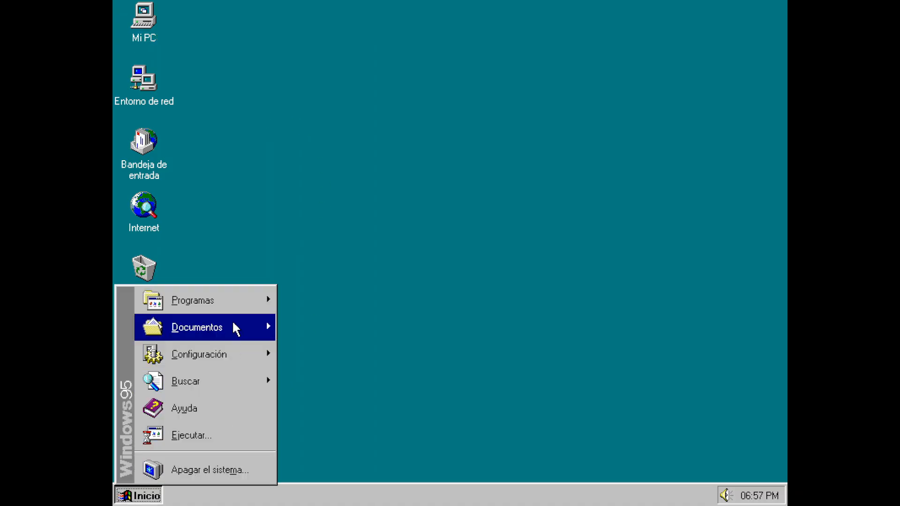
# Launch WordPad from Accesorios, maximize it, and set the font size to 16.
pyautogui.moveTo(230, 299)
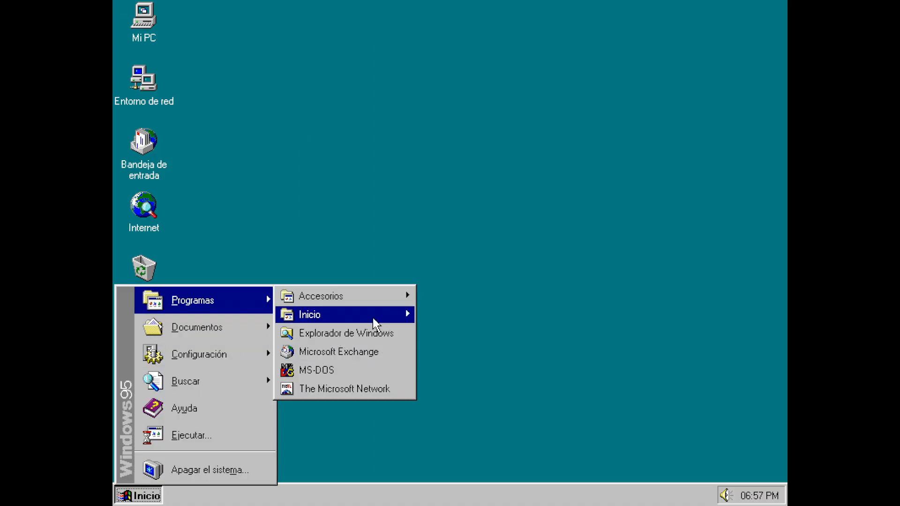
pyautogui.moveTo(395, 305)
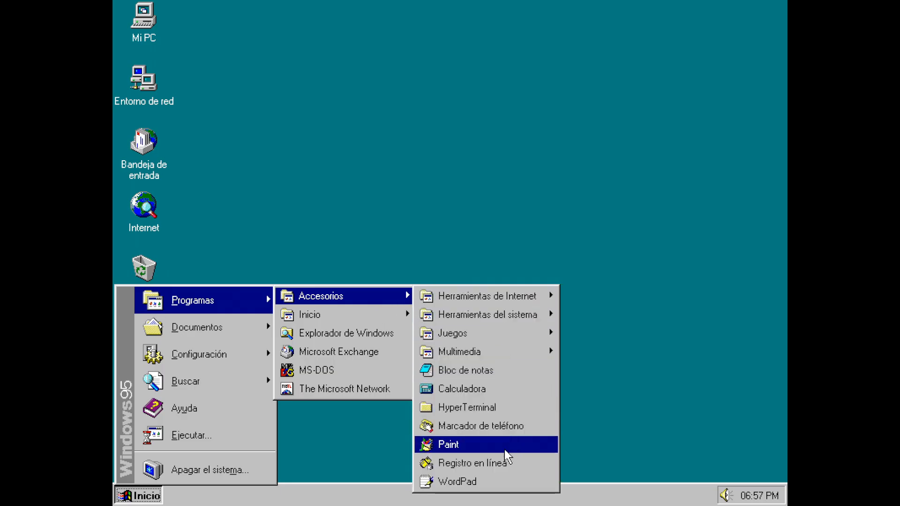
pyautogui.click(476, 478)
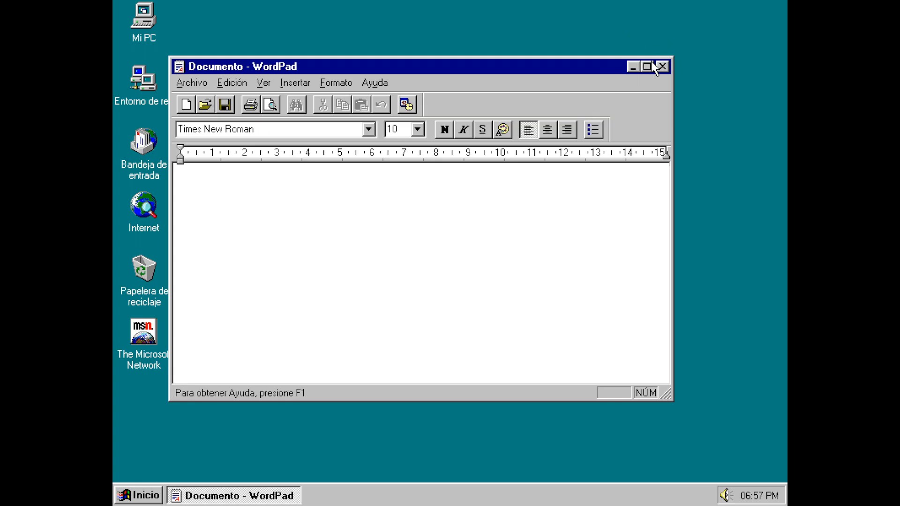
pyautogui.click(647, 66)
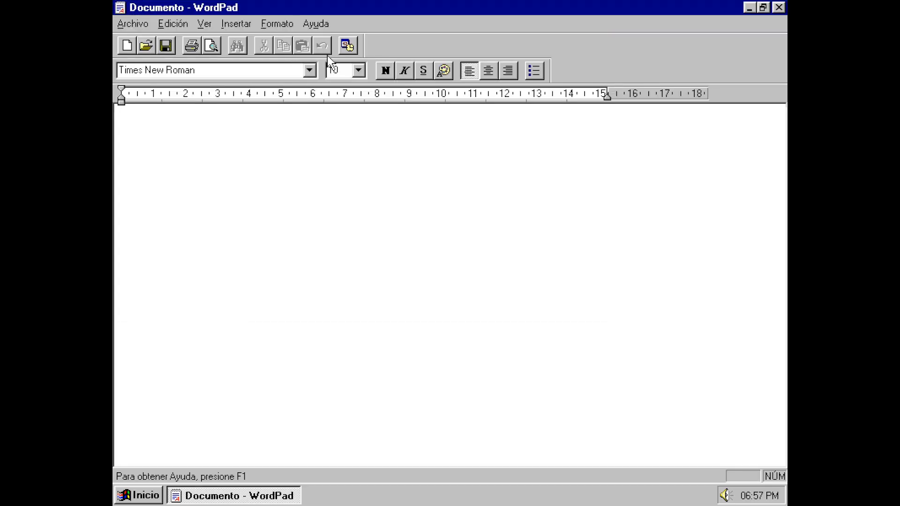
pyautogui.click(359, 70)
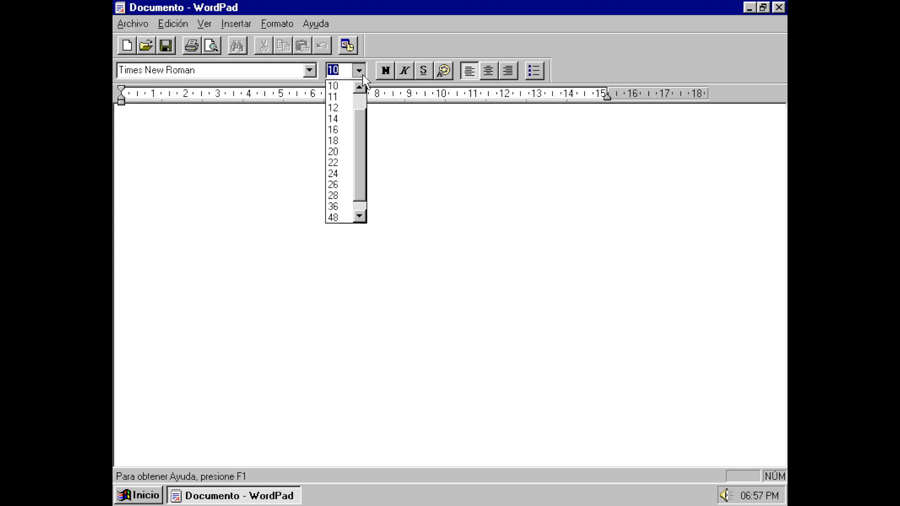
pyautogui.click(333, 130)
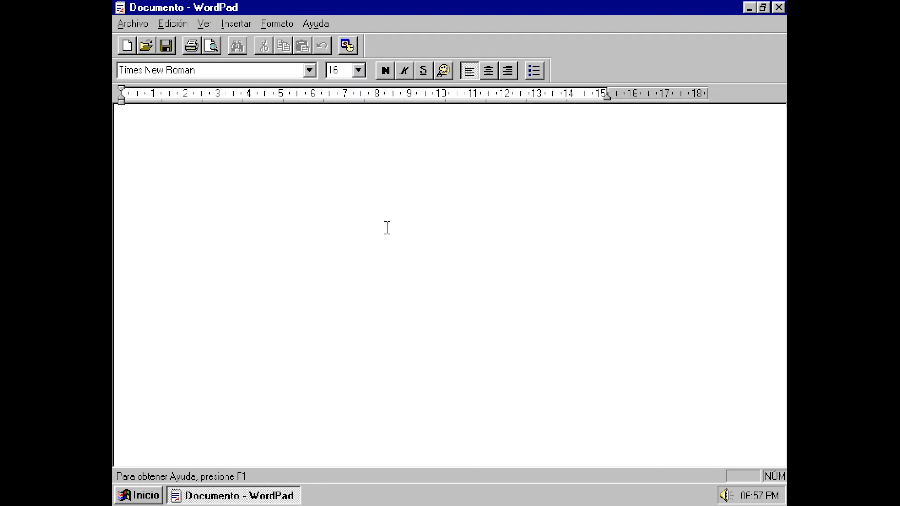
# Type '¡Windows 95 RTM a color verdadero en español! Gracias por ver este video :D' with the author's signature below.
pyautogui.write('¡Windows 95')
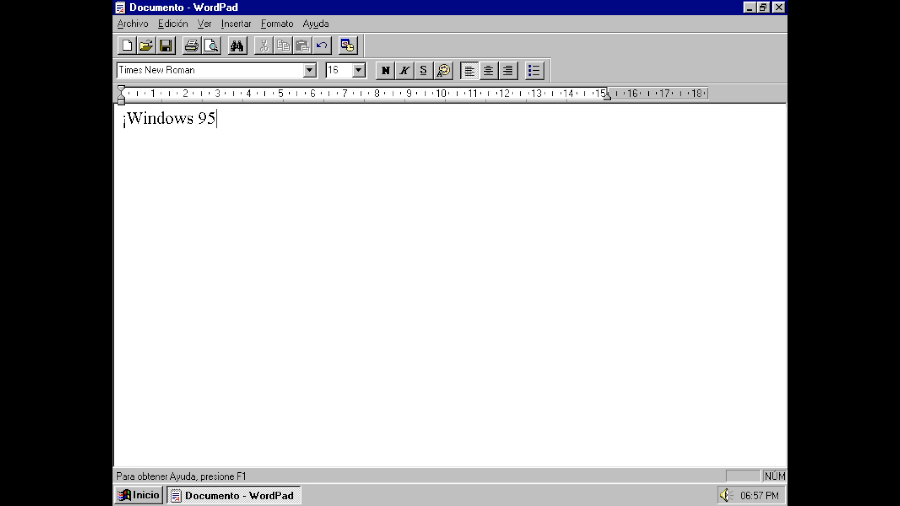
pyautogui.write(' RTM a')
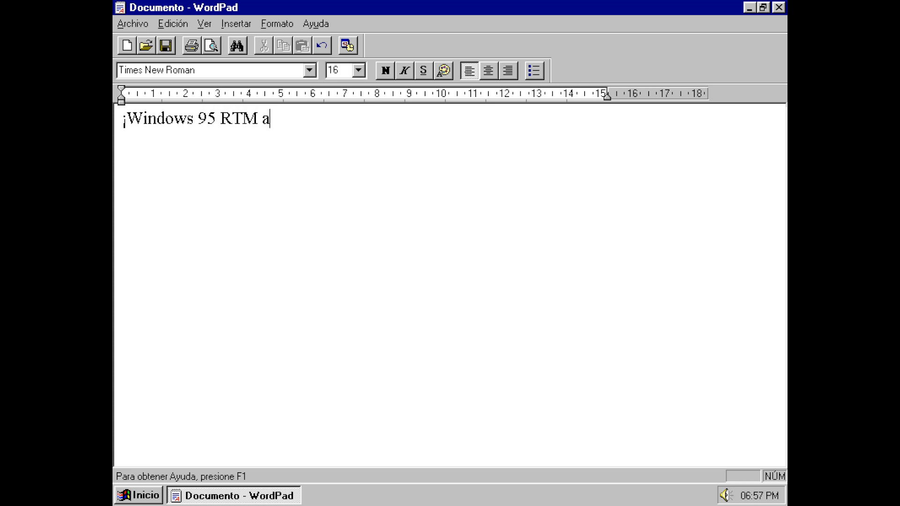
pyautogui.write(' color verdad')
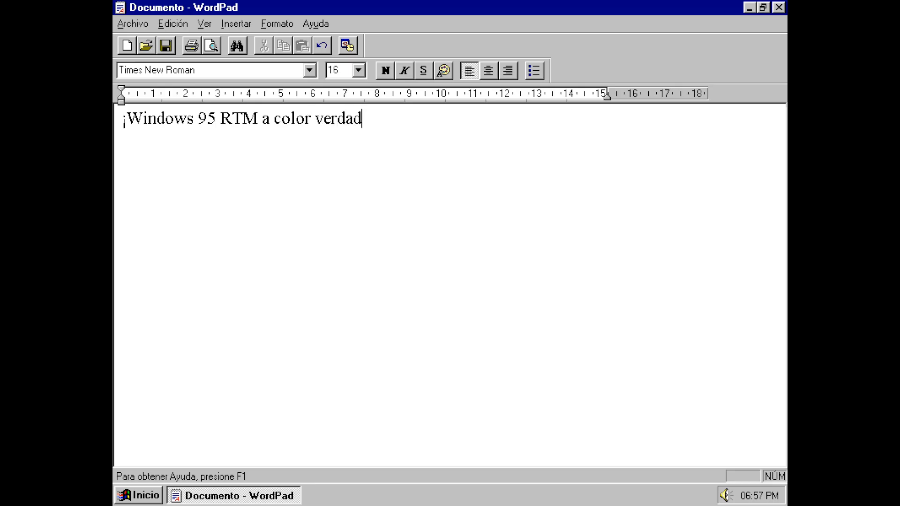
pyautogui.write('ero en español')
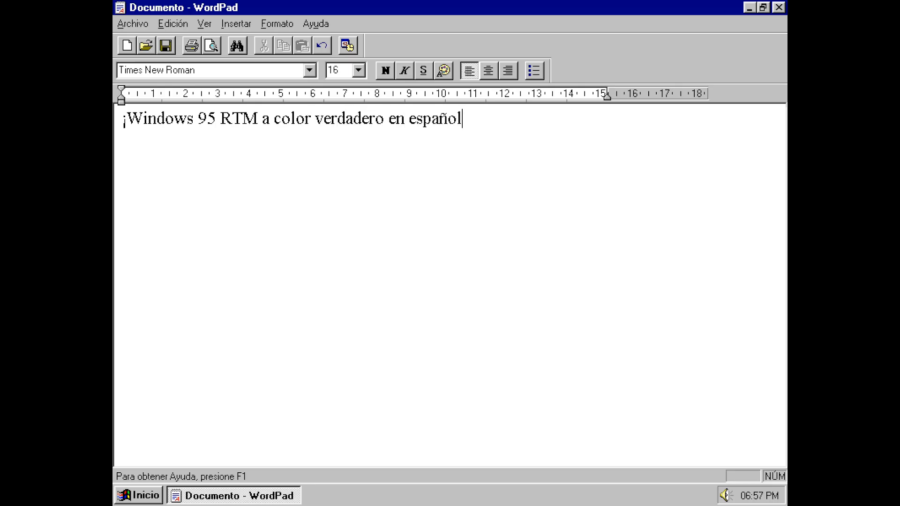
pyautogui.write('! Gracias por ver est')
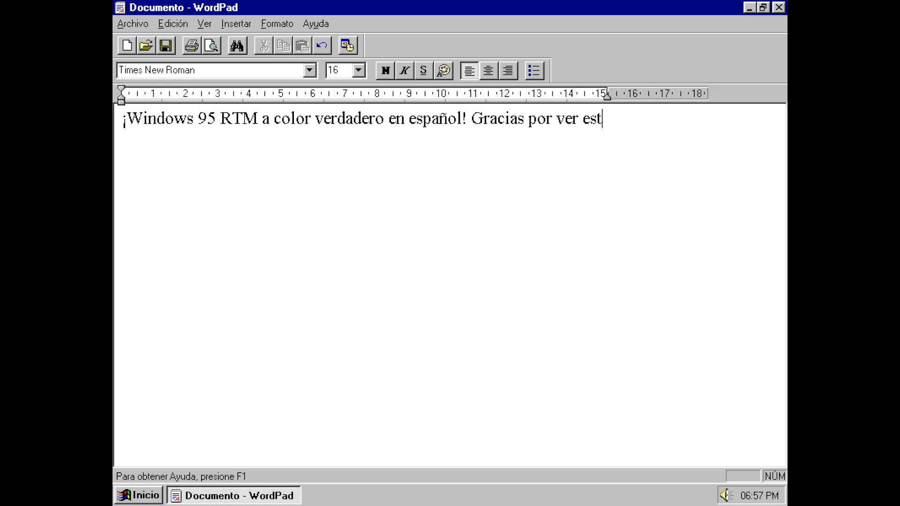
pyautogui.write('e video :')
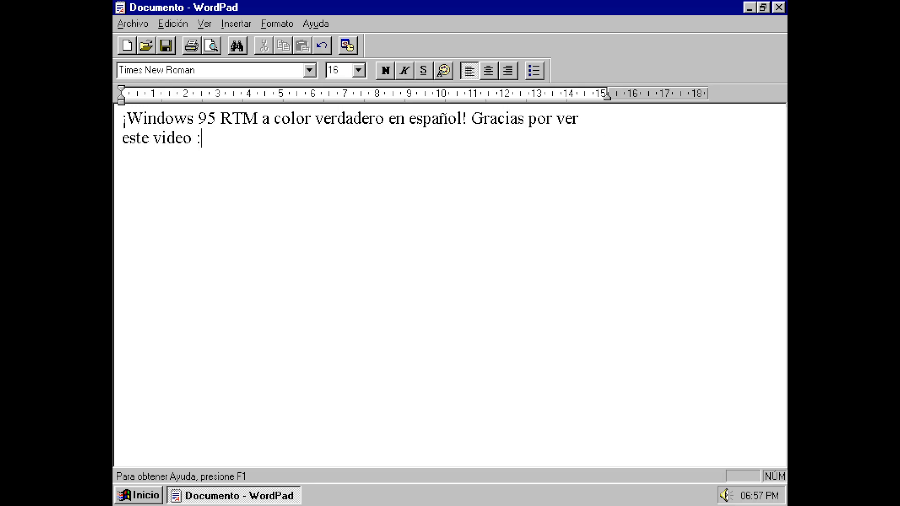
pyautogui.write('D')
pyautogui.press('Return')
pyautogui.write('-VirtWin')
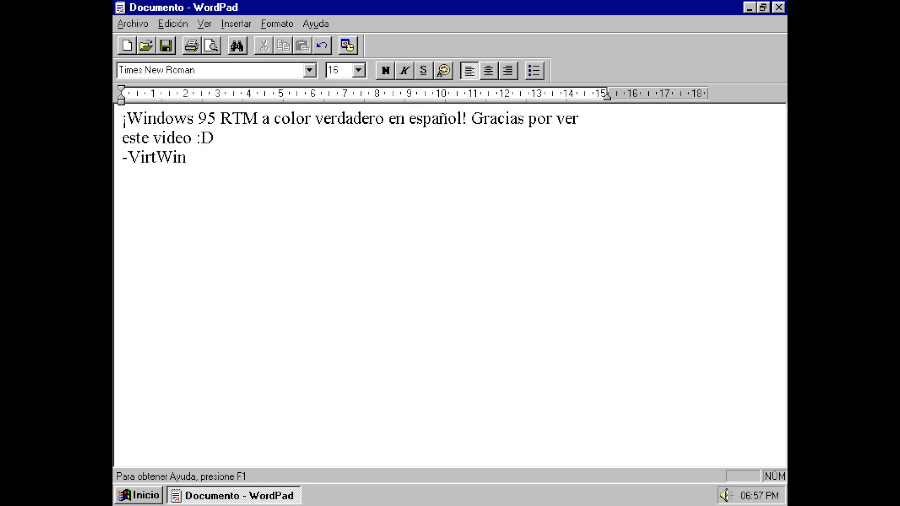